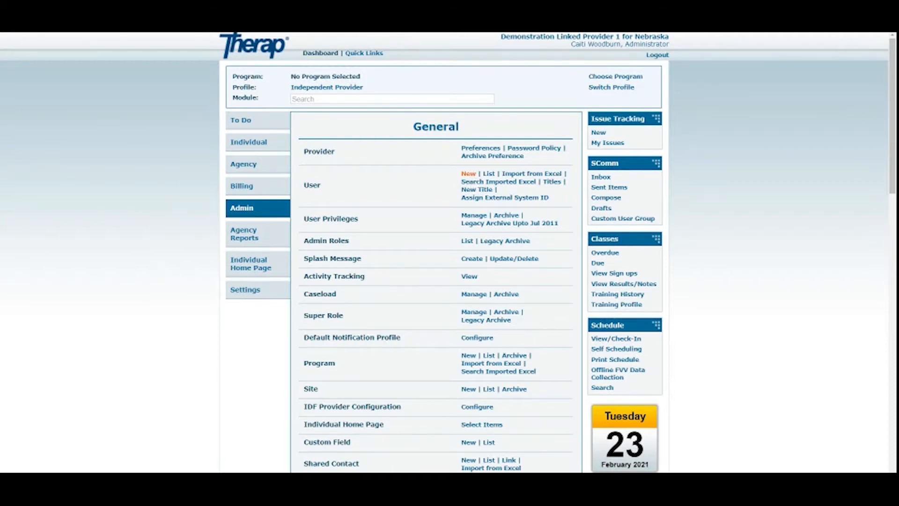
Start a new user account from the User row on the Admin General page
{"action": "left_click", "coordinate": [468, 173]}
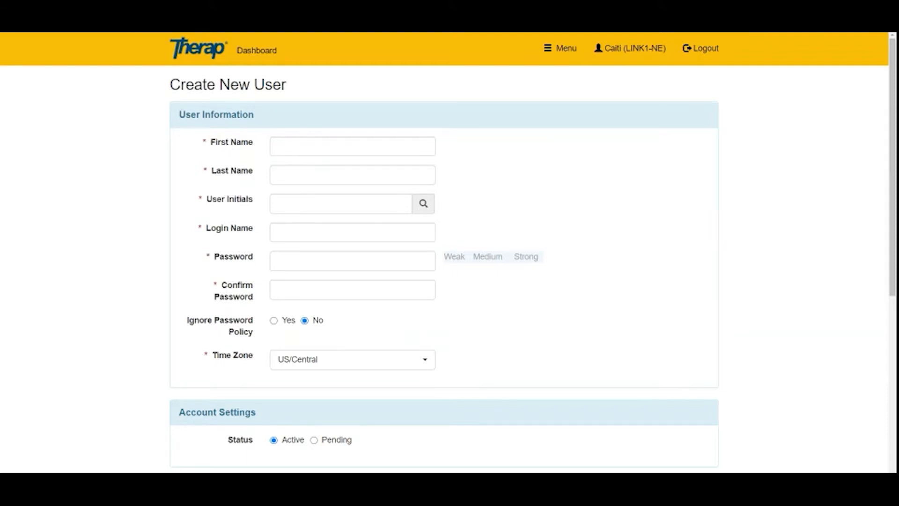
Enter the new user's first name, last name and initials on the Create New User form
{"action": "left_click", "coordinate": [300, 146]}
{"action": "key", "text": "Tab"}
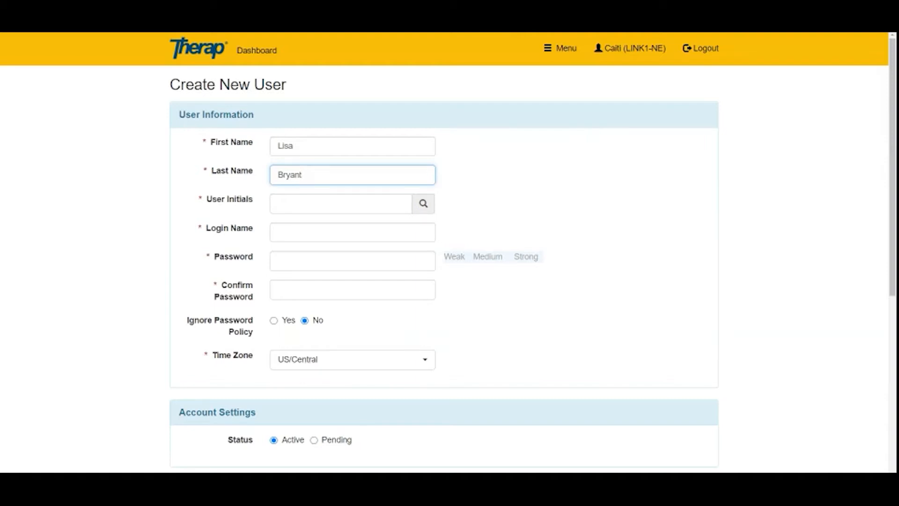
{"action": "left_click", "coordinate": [341, 204]}
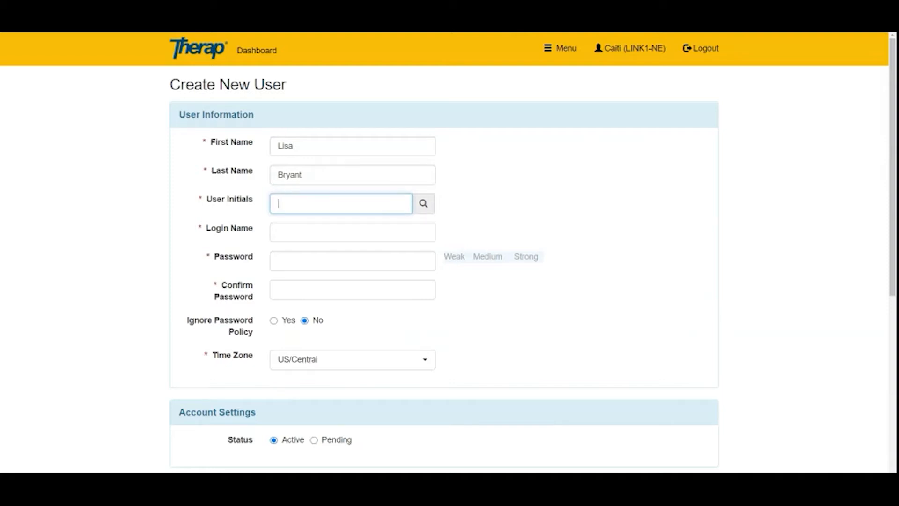
{"action": "type", "text": "LB"}
{"action": "left_click", "coordinate": [424, 202]}
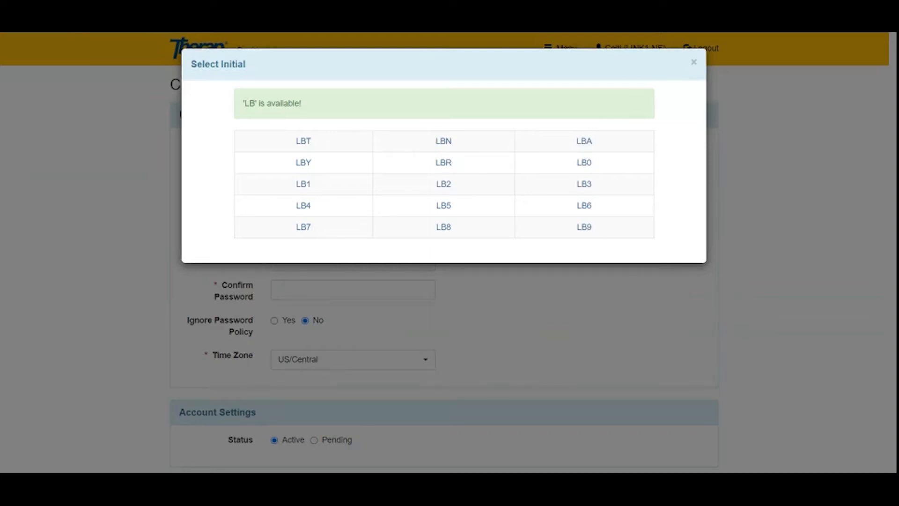
{"action": "left_click", "coordinate": [694, 61]}
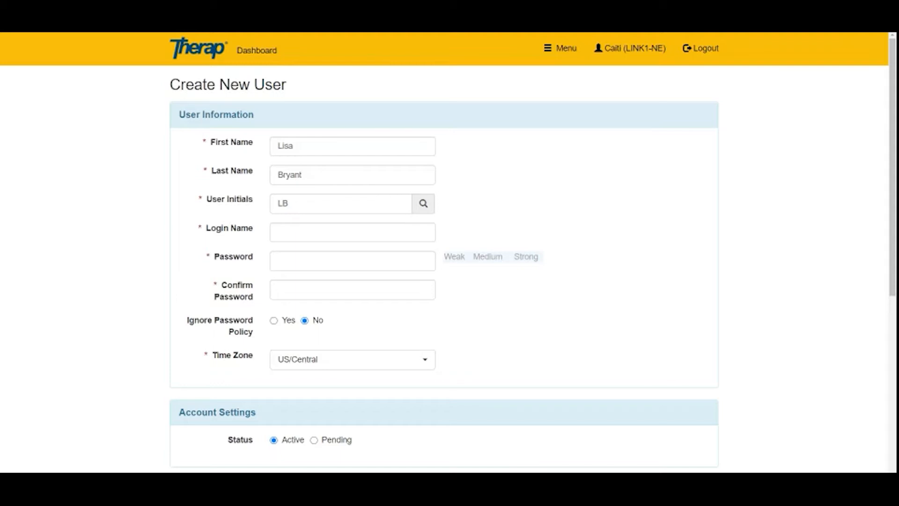
{"action": "left_click", "coordinate": [424, 203]}
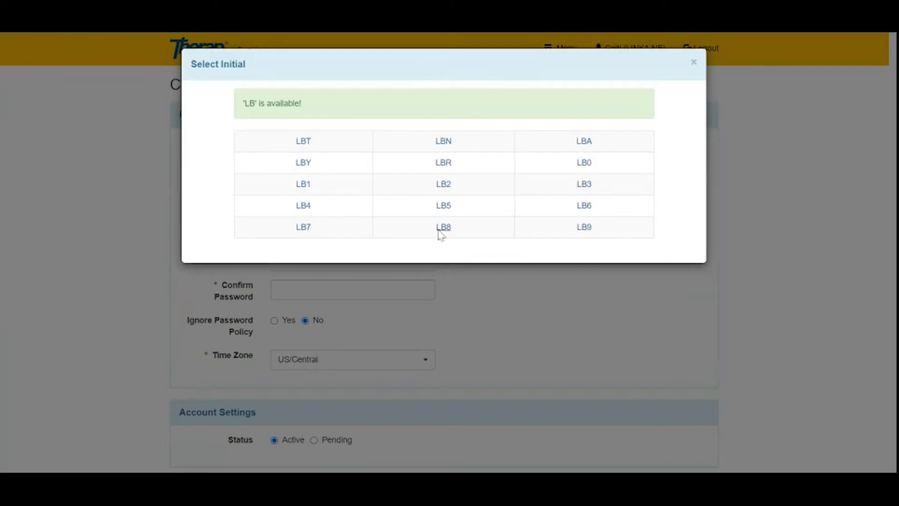
{"action": "left_click", "coordinate": [694, 65]}
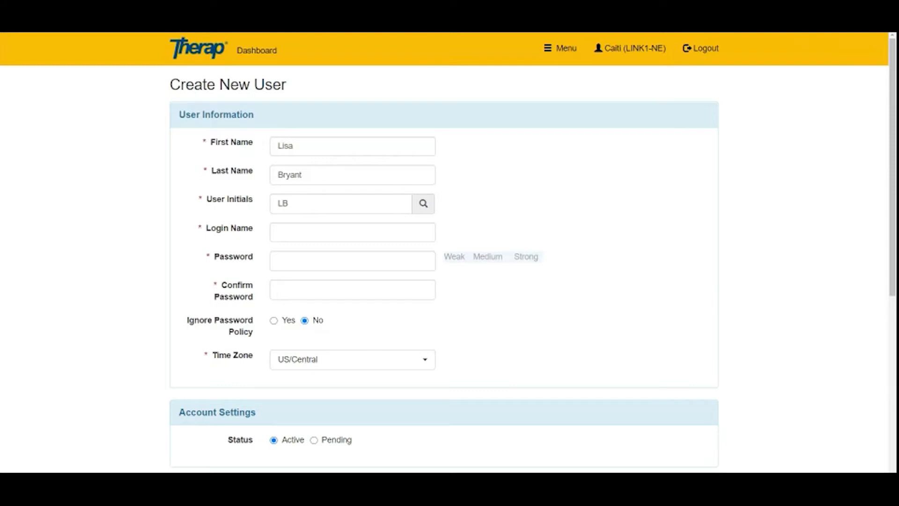
Enter a login name built from the user's first and last name (first.last format)
{"action": "left_click", "coordinate": [305, 233]}
{"action": "type", "text": "u"}
{"action": "key", "text": "BackSpace"}
{"action": "type", "text": "ant"}
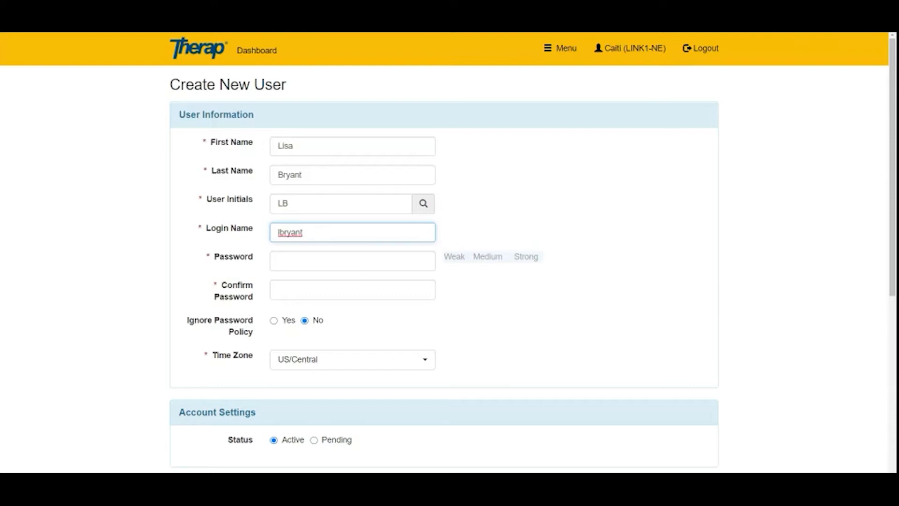
{"action": "key", "text": "ctrl+a"}
{"action": "left_click", "coordinate": [487, 196]}
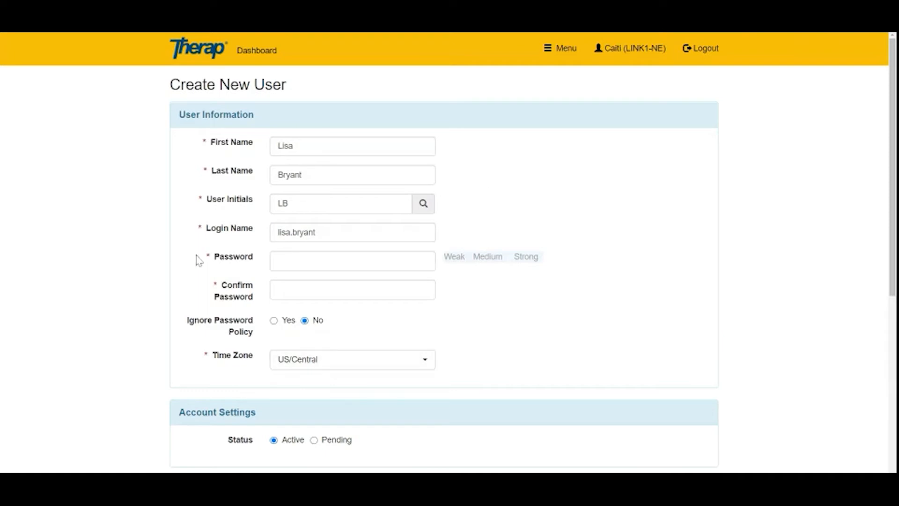
{"action": "left_click_drag", "start_coordinate": [216, 261], "coordinate": [261, 263]}
{"action": "left_click", "coordinate": [241, 268]}
Set the account password and enter it again in Confirm Password
{"action": "left_click", "coordinate": [279, 261]}
{"action": "type", "text": "••••••••"}
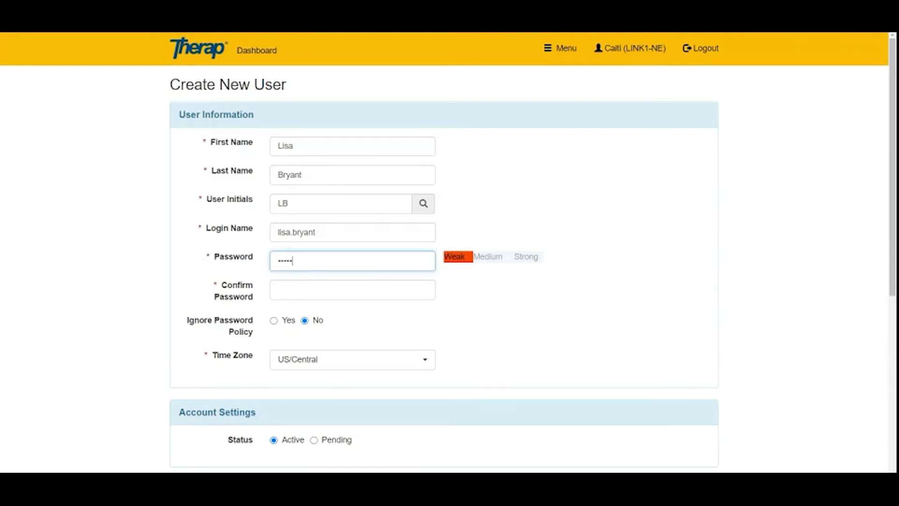
{"action": "left_click", "coordinate": [194, 265]}
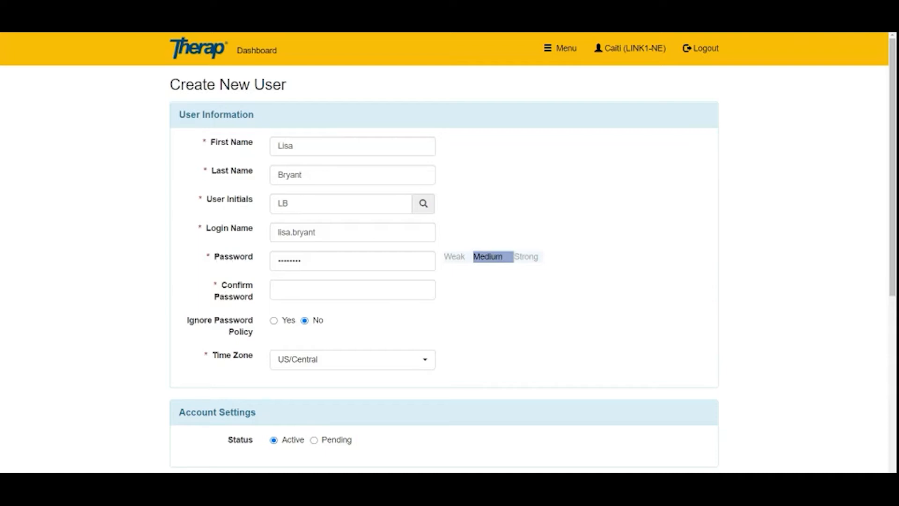
{"action": "key", "text": "Tab"}
{"action": "type", "text": "••••••••"}
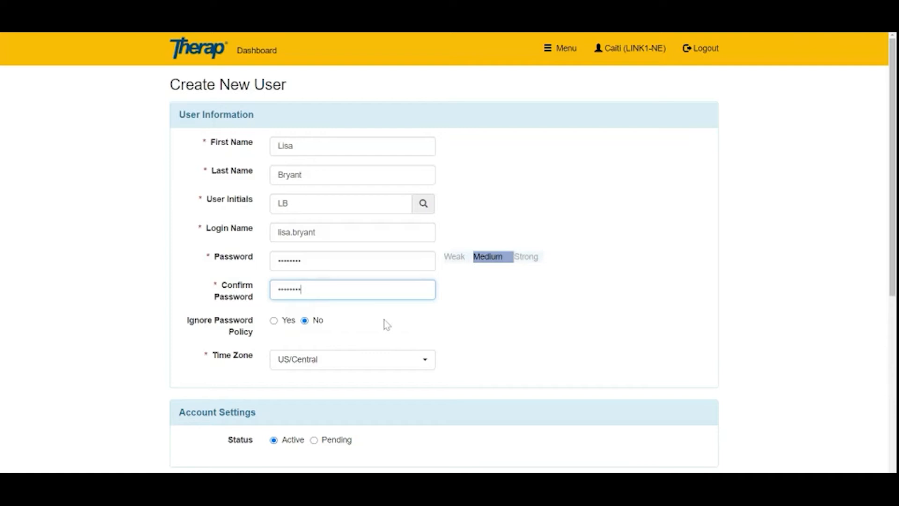
Choose DSP as the title and set the hire date to 02/23/2021
{"action": "scroll", "coordinate": [549, 316], "scroll_direction": "down", "scroll_amount": 2}
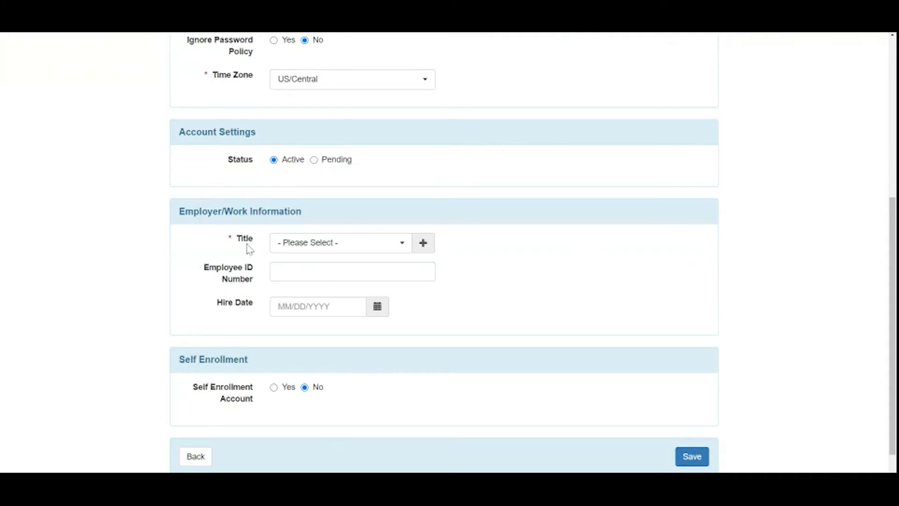
{"action": "left_click", "coordinate": [405, 245]}
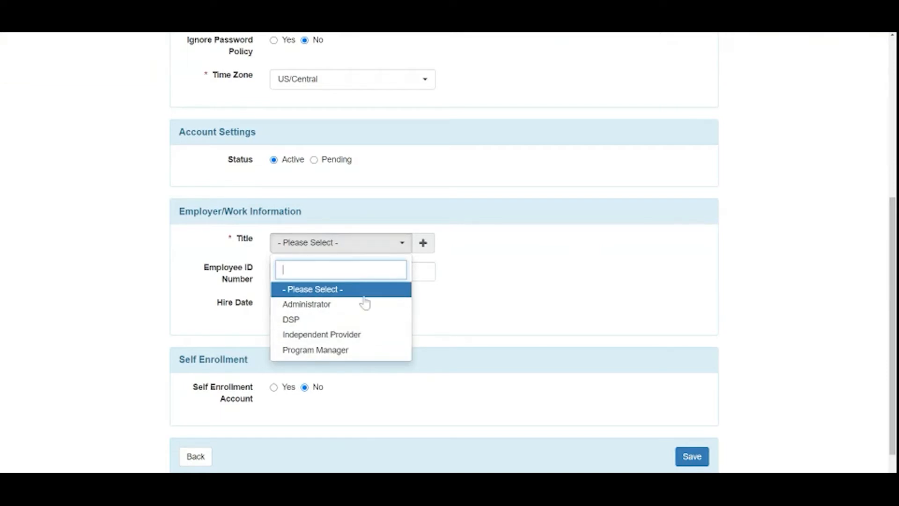
{"action": "left_click", "coordinate": [450, 239]}
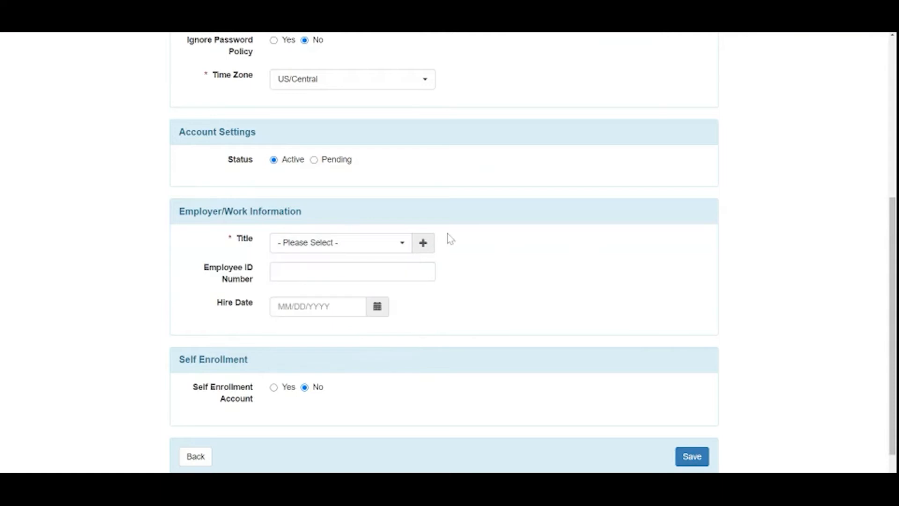
{"action": "left_click", "coordinate": [422, 247]}
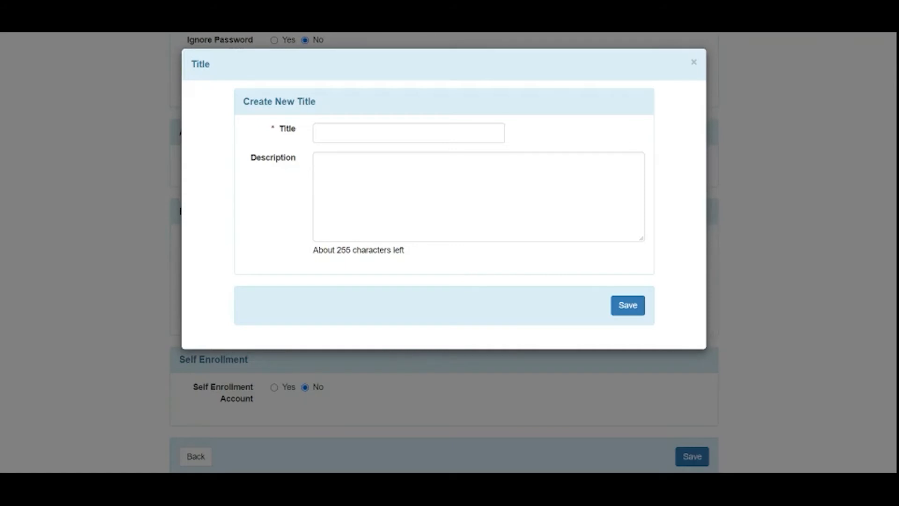
{"action": "left_click", "coordinate": [693, 63]}
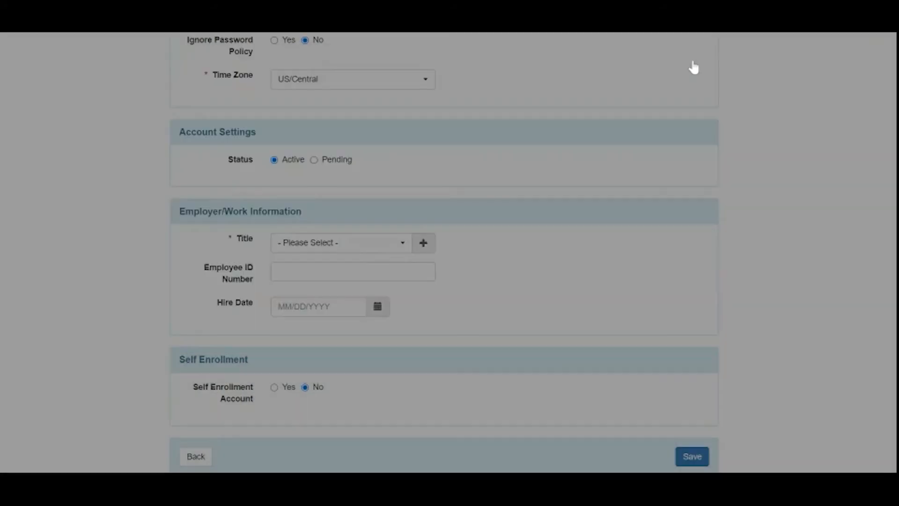
{"action": "left_click", "coordinate": [385, 244]}
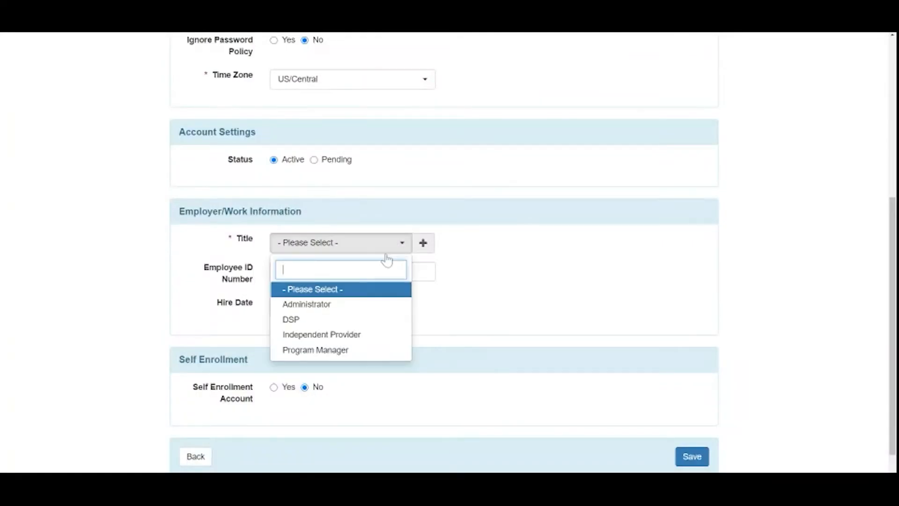
{"action": "left_click", "coordinate": [317, 320]}
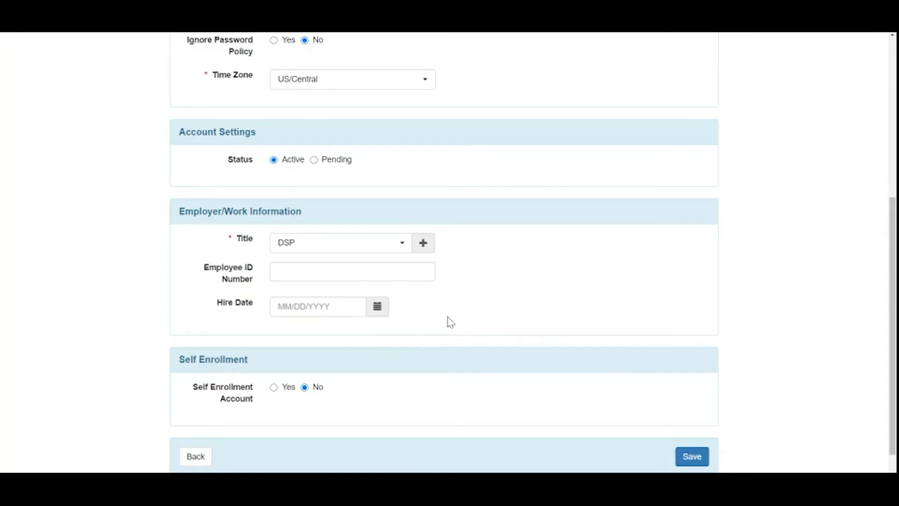
{"action": "left_click", "coordinate": [377, 307]}
{"action": "left_click", "coordinate": [327, 337]}
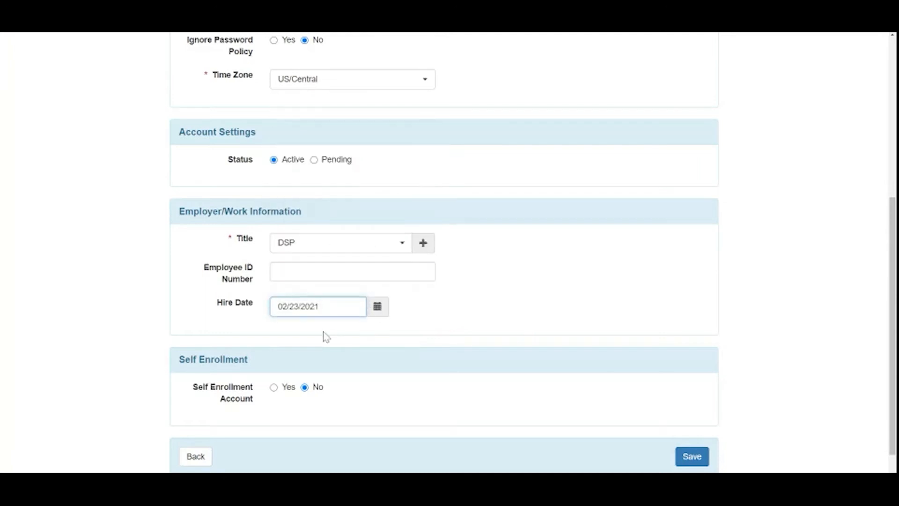
{"action": "scroll", "coordinate": [549, 284], "scroll_direction": "down", "scroll_amount": 1}
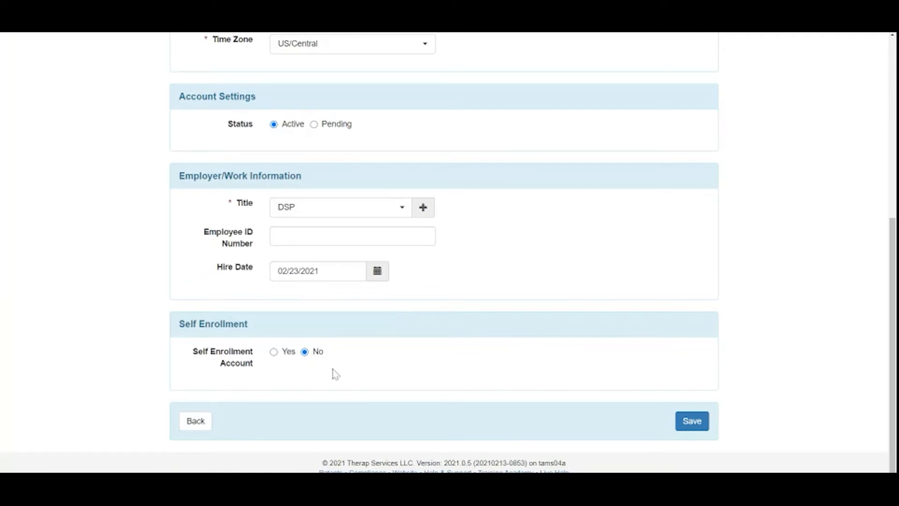
Save the new user form until the 'Successfully updated' message appears
{"action": "left_click", "coordinate": [687, 423]}
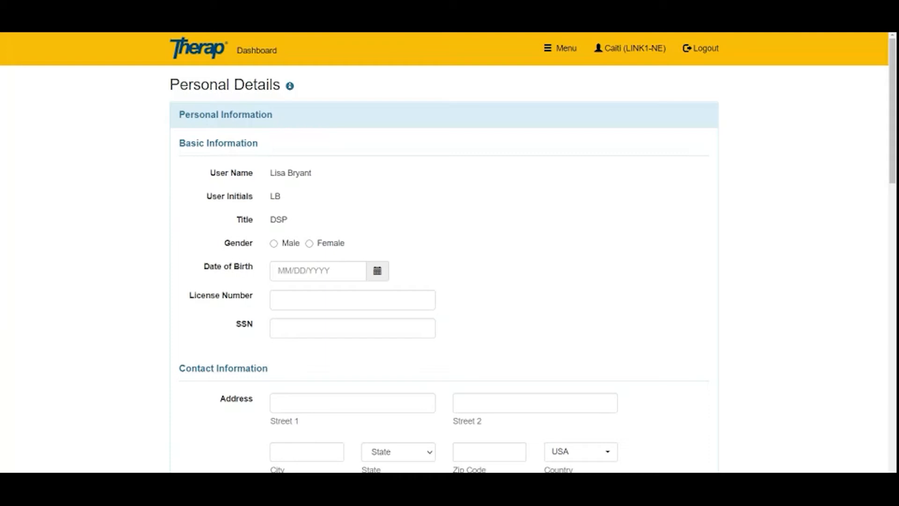
{"action": "scroll", "coordinate": [770, 173], "scroll_direction": "down", "scroll_amount": 8}
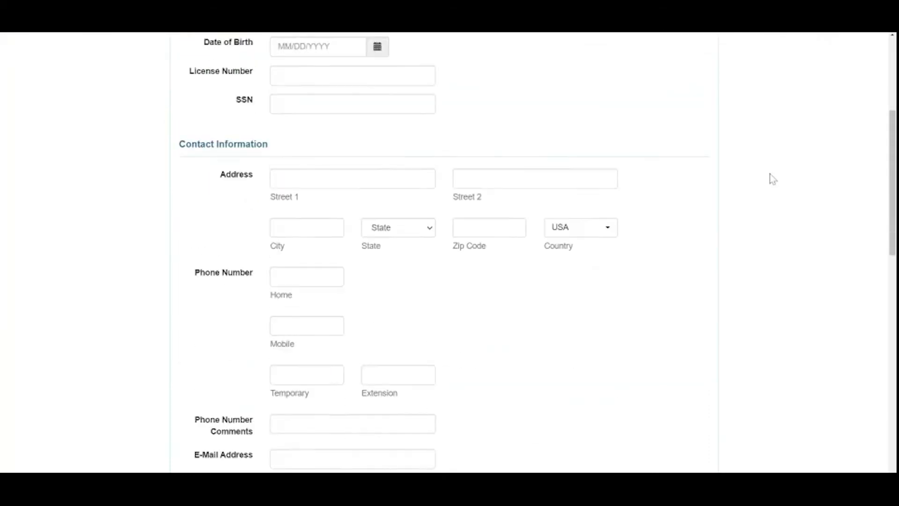
{"action": "scroll", "coordinate": [769, 173], "scroll_direction": "down", "scroll_amount": 7}
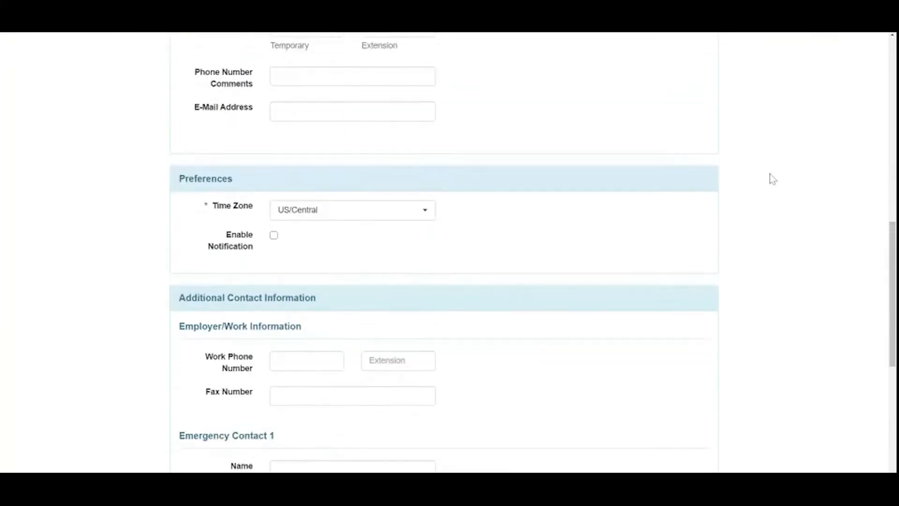
{"action": "scroll", "coordinate": [773, 178], "scroll_direction": "down", "scroll_amount": 3}
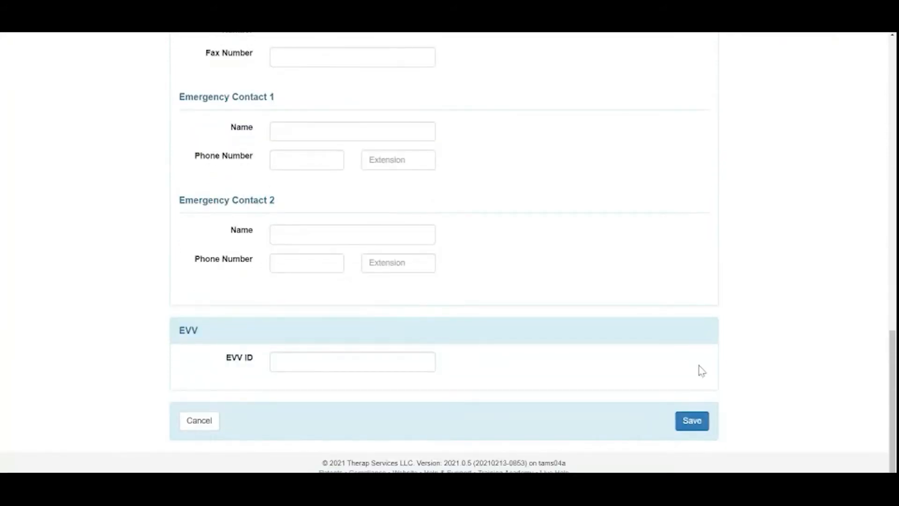
{"action": "left_click", "coordinate": [692, 421]}
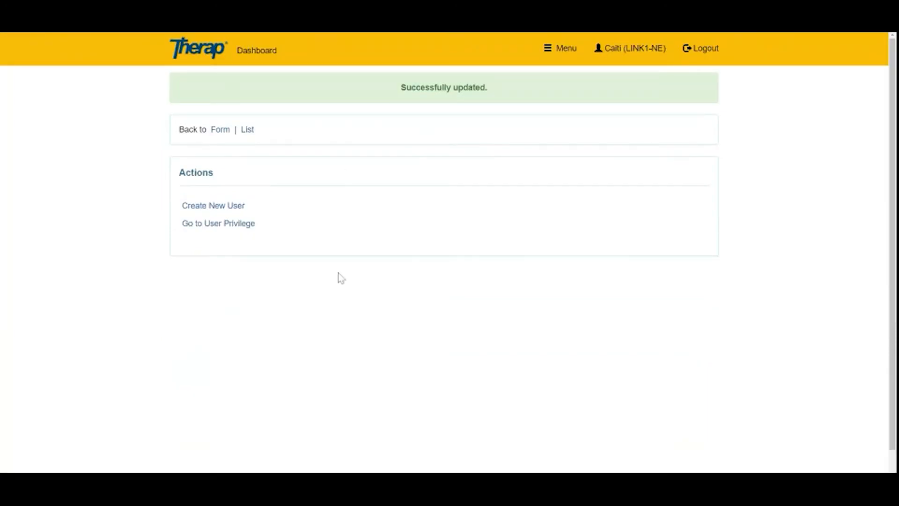
Go to the new DSP user's User Privilege page from the confirmation screen
{"action": "left_click_drag", "start_coordinate": [401, 88], "coordinate": [487, 97]}
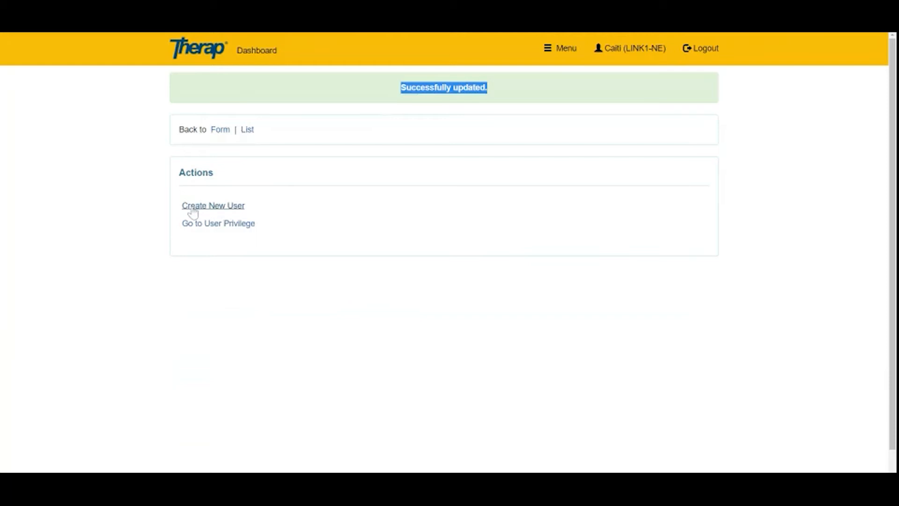
{"action": "left_click", "coordinate": [120, 209]}
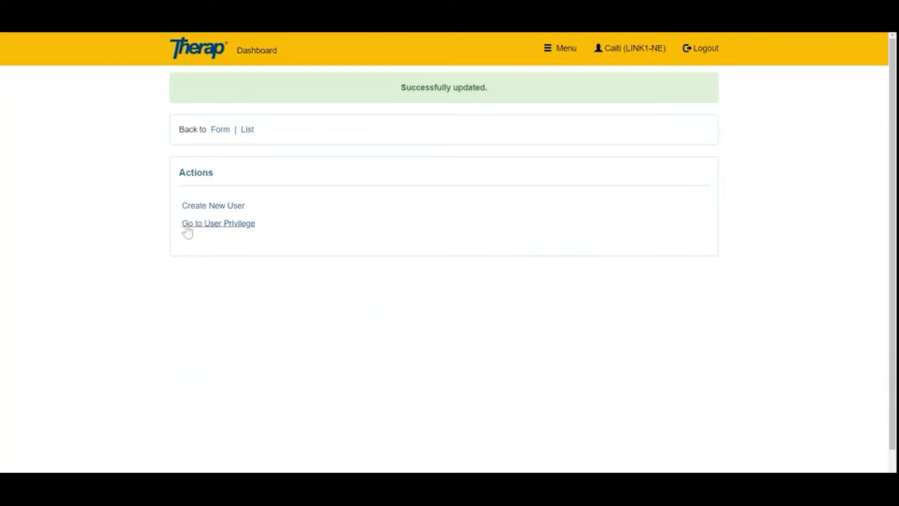
{"action": "left_click", "coordinate": [215, 224]}
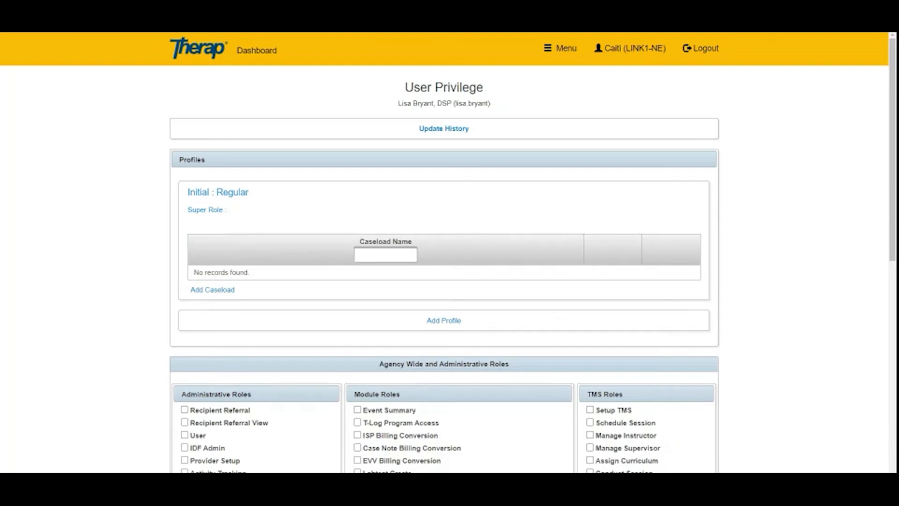
Change the Initial: Regular profile's super role to IP
{"action": "left_click", "coordinate": [197, 212]}
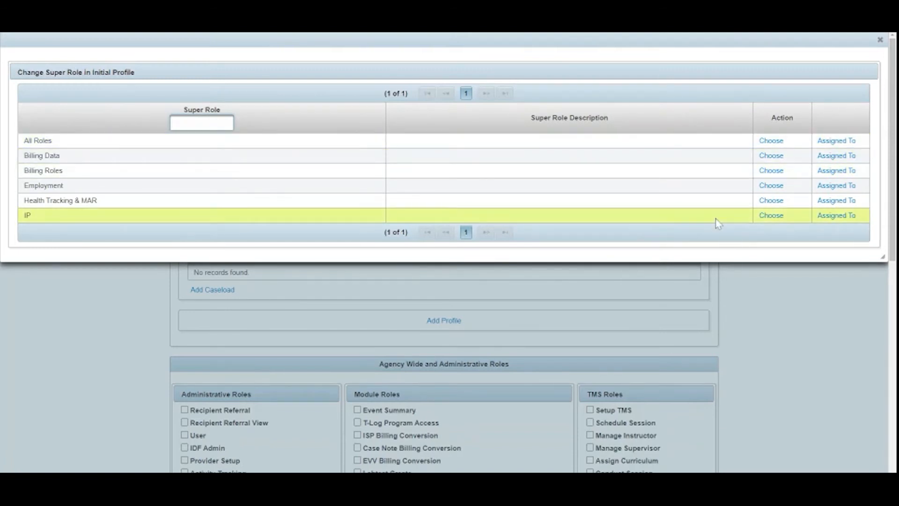
{"action": "left_click", "coordinate": [772, 216]}
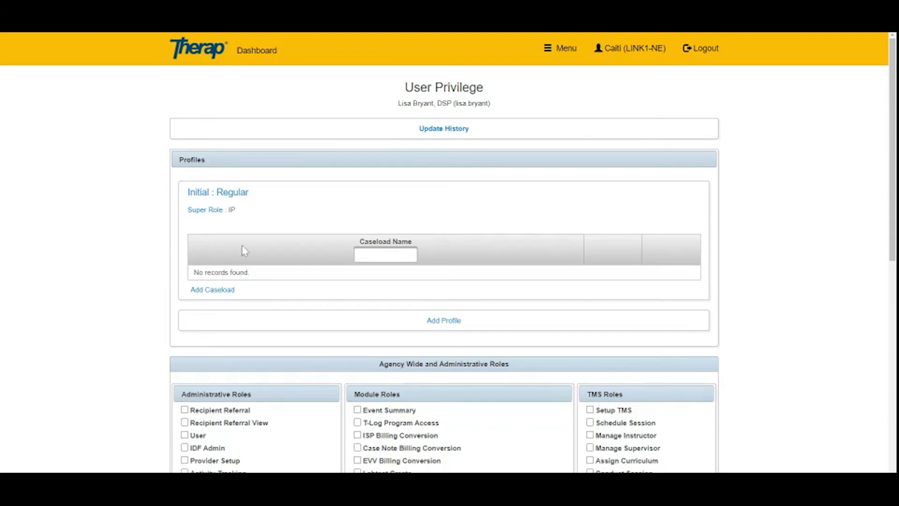
Add the Jones Road Residential and 1234 Main ST - Group Home caseloads to the profile
{"action": "left_click", "coordinate": [202, 290]}
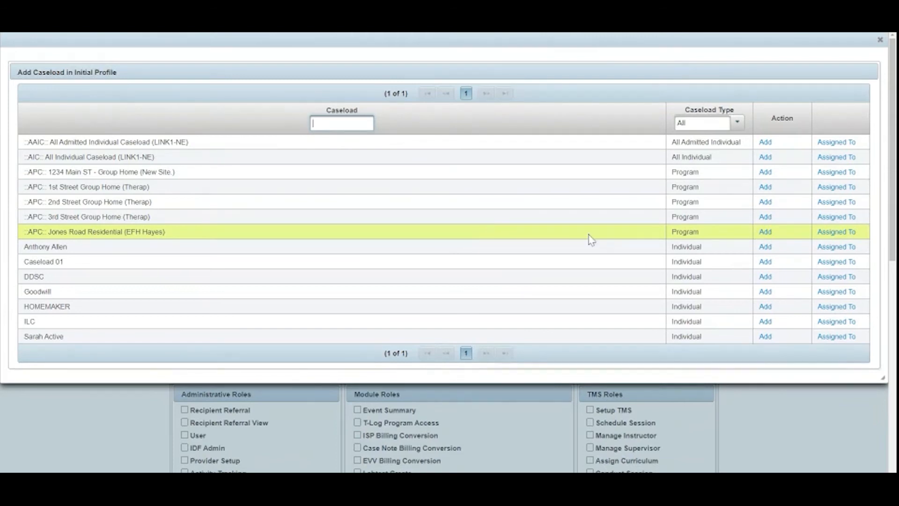
{"action": "left_click", "coordinate": [766, 233]}
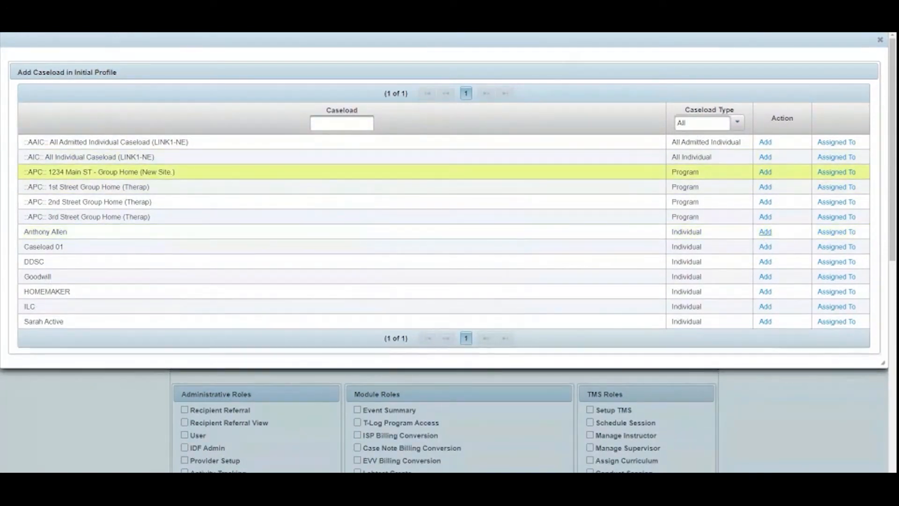
{"action": "left_click", "coordinate": [765, 172]}
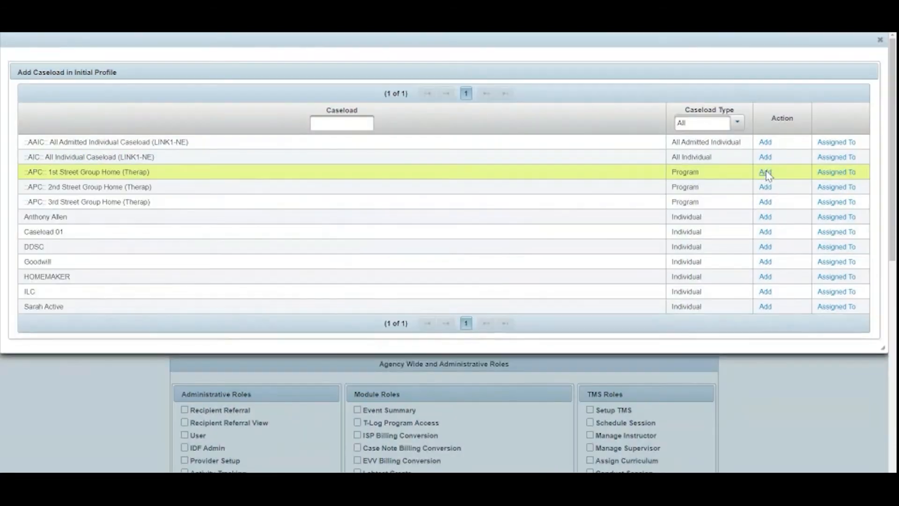
Grant Enable Full SComm and Enable Calendar, then save the user's privileges
{"action": "left_click", "coordinate": [880, 40]}
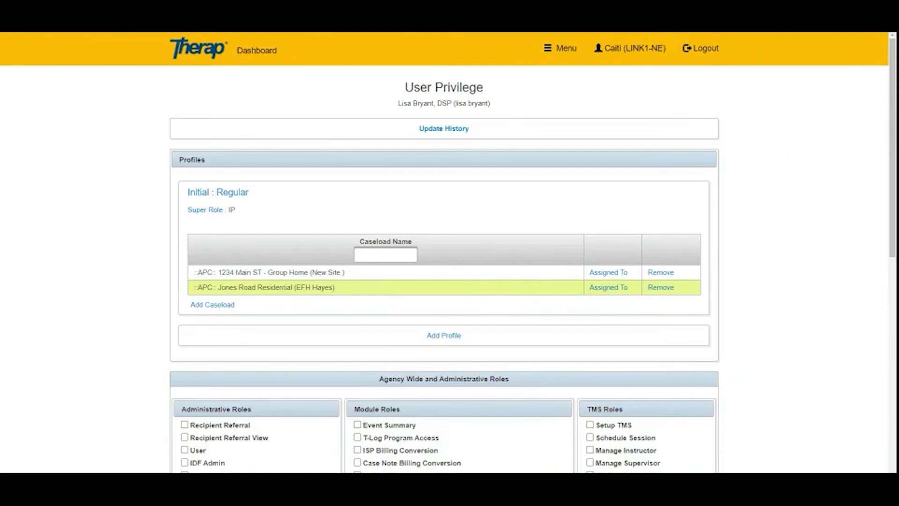
{"action": "scroll", "coordinate": [781, 170], "scroll_direction": "down", "scroll_amount": 5}
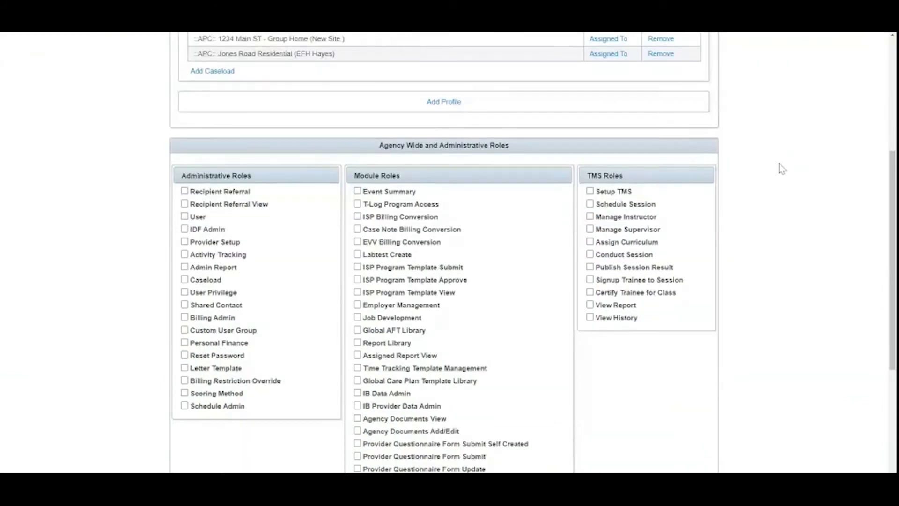
{"action": "scroll", "coordinate": [781, 170], "scroll_direction": "down", "scroll_amount": 1}
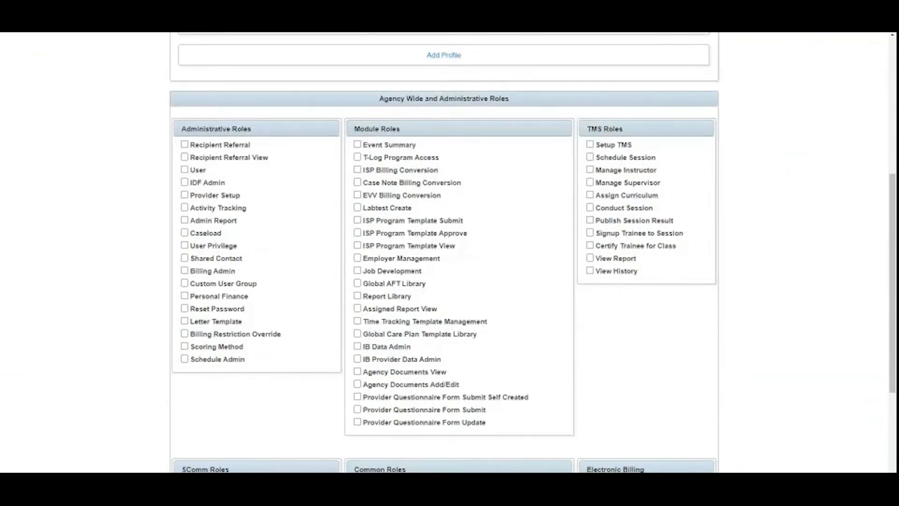
{"action": "scroll", "coordinate": [781, 170], "scroll_direction": "down", "scroll_amount": 2}
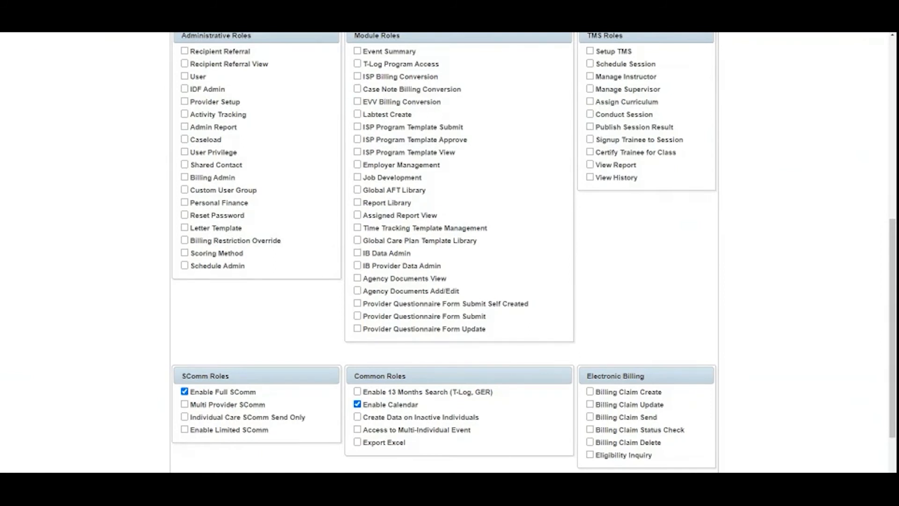
{"action": "scroll", "coordinate": [781, 170], "scroll_direction": "down", "scroll_amount": 2}
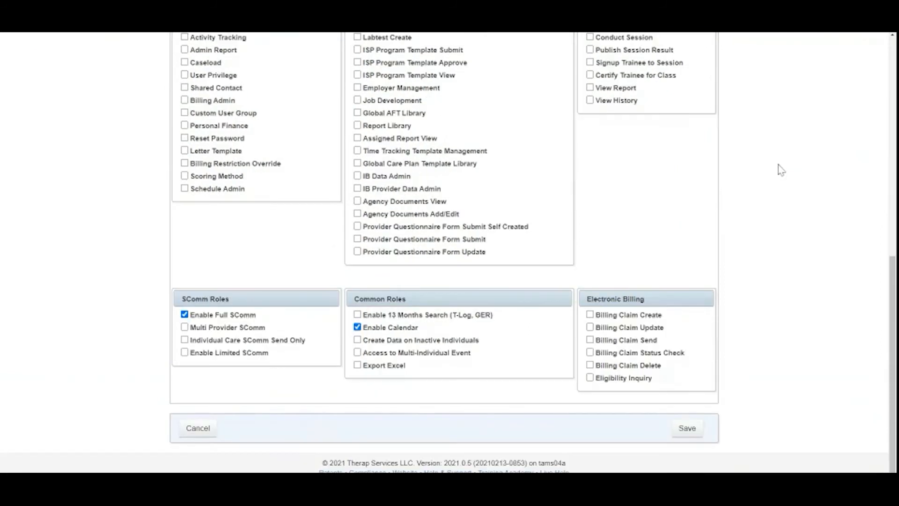
{"action": "left_click", "coordinate": [688, 428]}
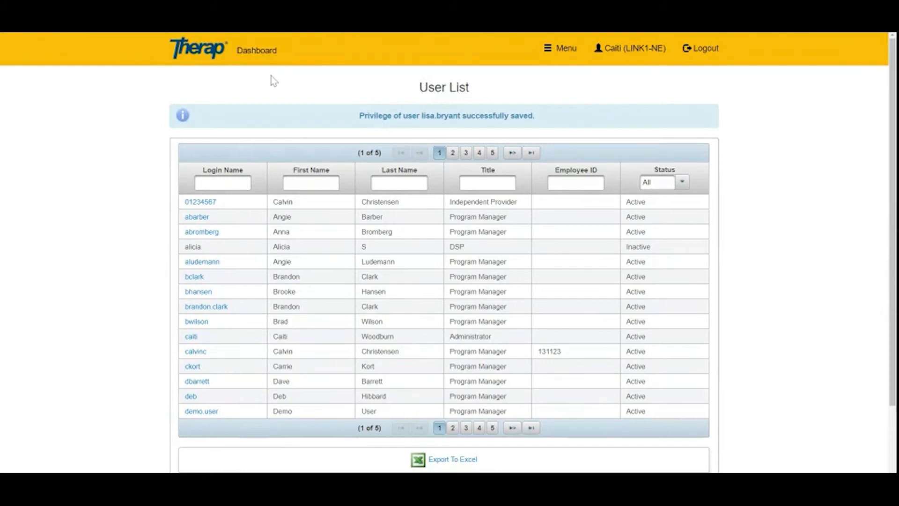
Return from the User List to the Admin dashboard's General section
{"action": "left_click", "coordinate": [258, 53]}
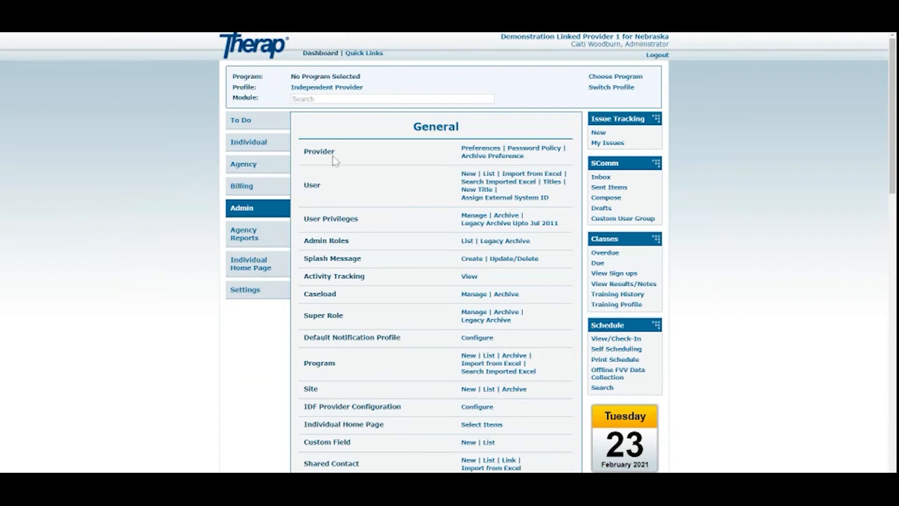
{"action": "left_click_drag", "start_coordinate": [303, 219], "coordinate": [364, 227]}
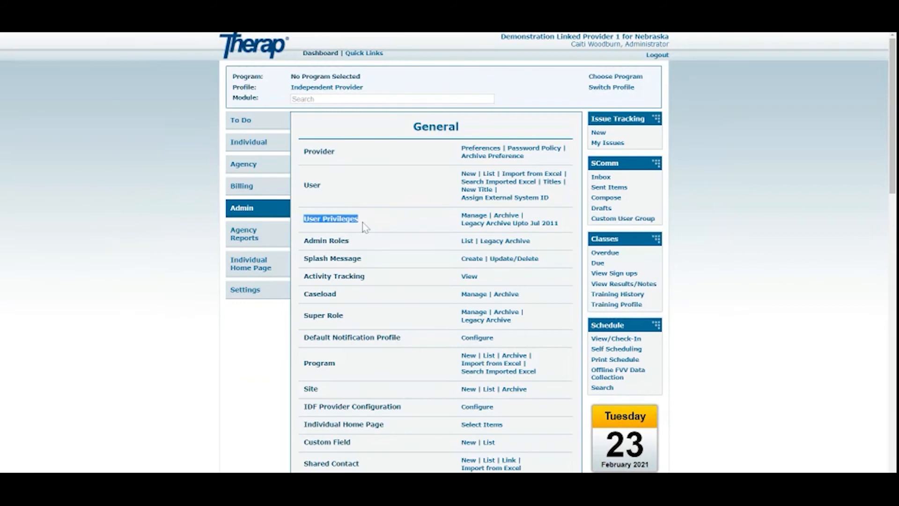
Filter the user list by the DSP's first name and open her privilege page
{"action": "left_click", "coordinate": [471, 217]}
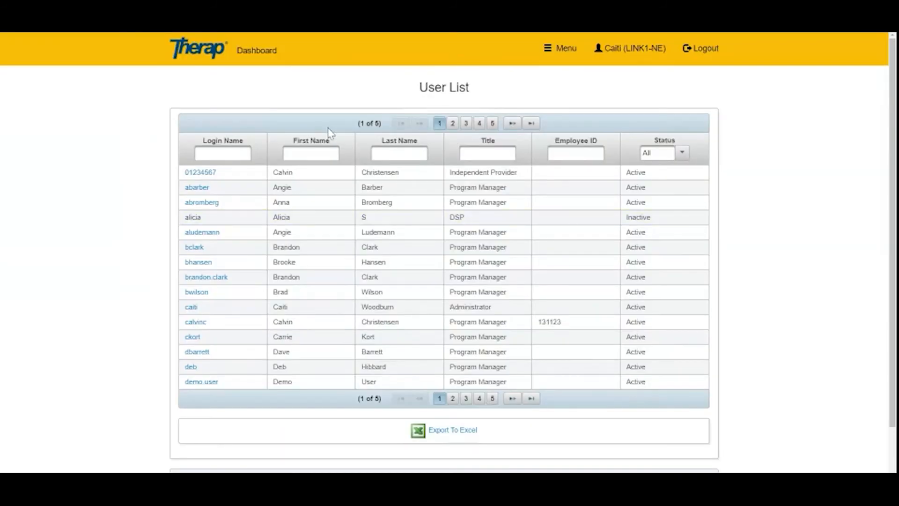
{"action": "left_click", "coordinate": [309, 153]}
{"action": "type", "text": "lisa"}
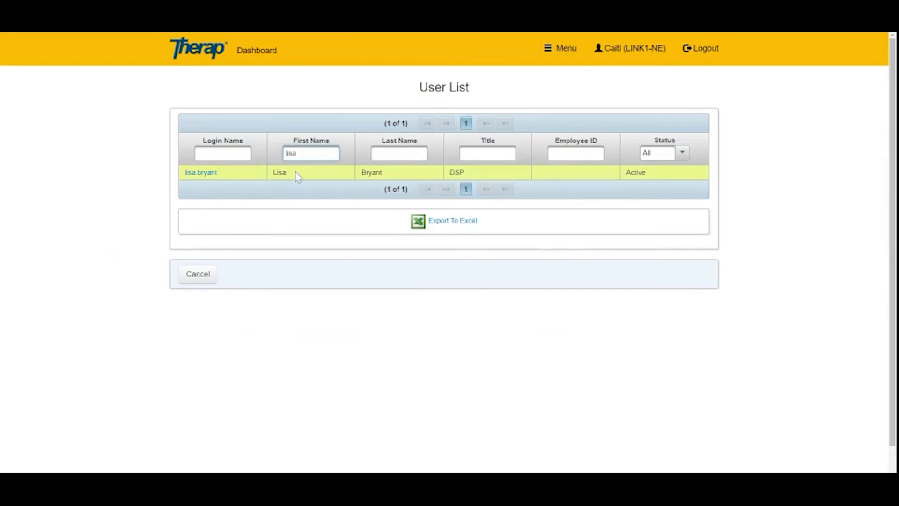
{"action": "left_click", "coordinate": [202, 173]}
Save the DSP's privileges with IP super role, both caseloads, Full SComm and Calendar
{"action": "scroll", "coordinate": [355, 122], "scroll_direction": "down", "scroll_amount": 2}
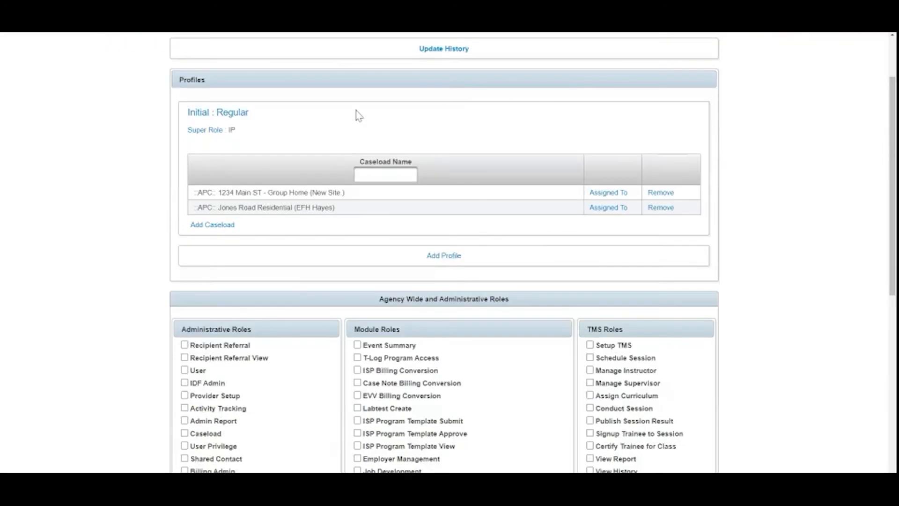
{"action": "scroll", "coordinate": [359, 116], "scroll_direction": "down", "scroll_amount": 1}
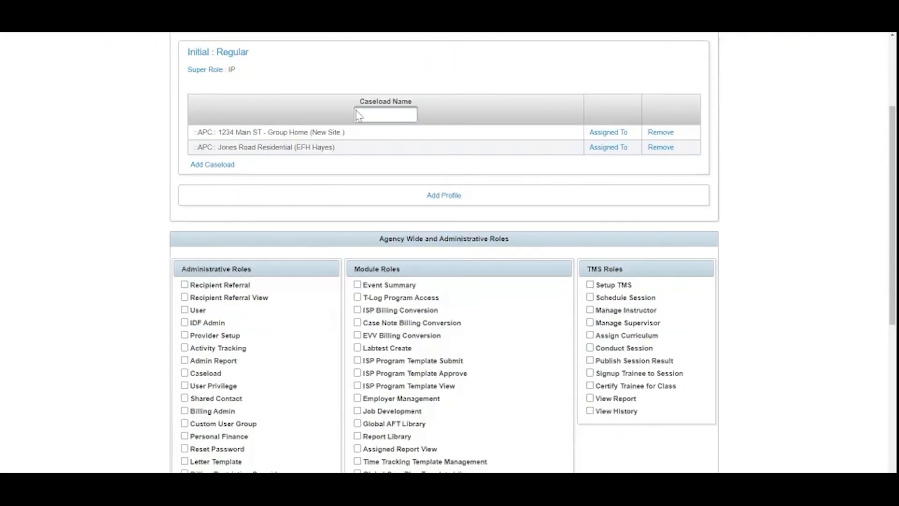
{"action": "scroll", "coordinate": [358, 115], "scroll_direction": "up", "scroll_amount": 3}
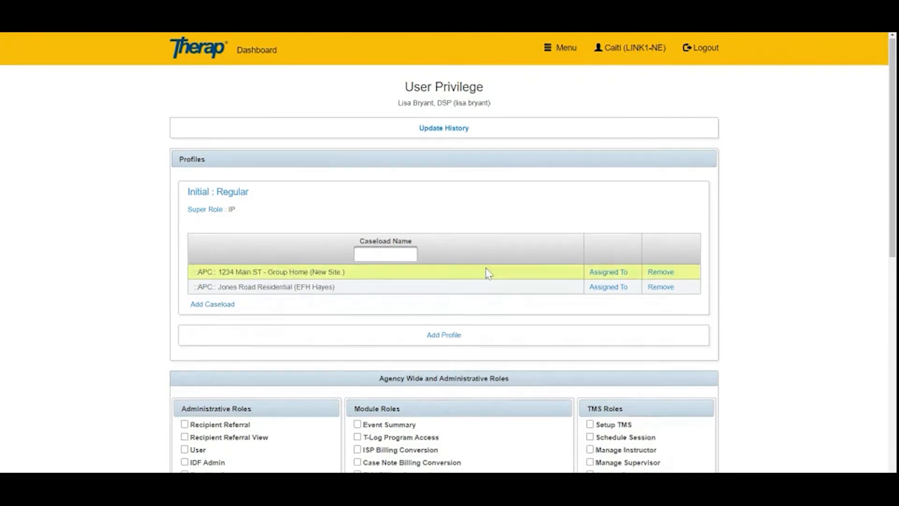
{"action": "scroll", "coordinate": [497, 269], "scroll_direction": "down", "scroll_amount": 5}
{"action": "scroll", "coordinate": [499, 268], "scroll_direction": "down", "scroll_amount": 5}
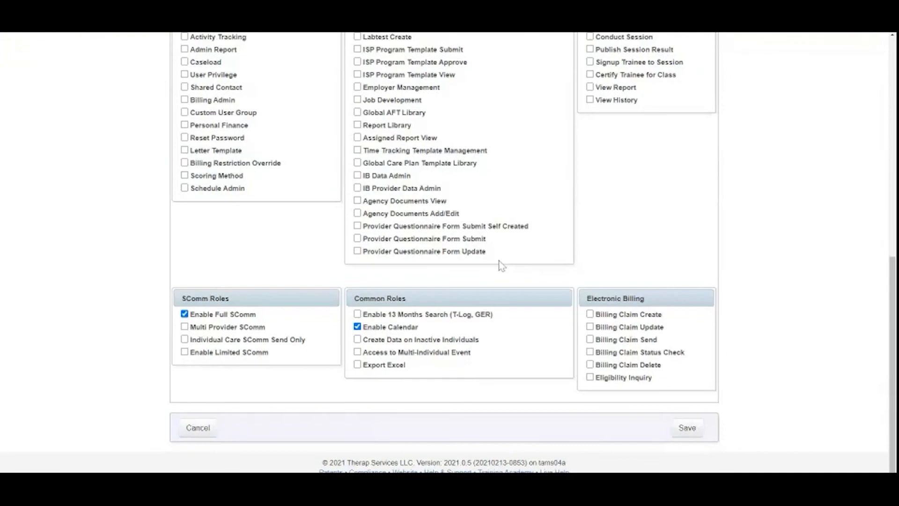
{"action": "left_click", "coordinate": [687, 426]}
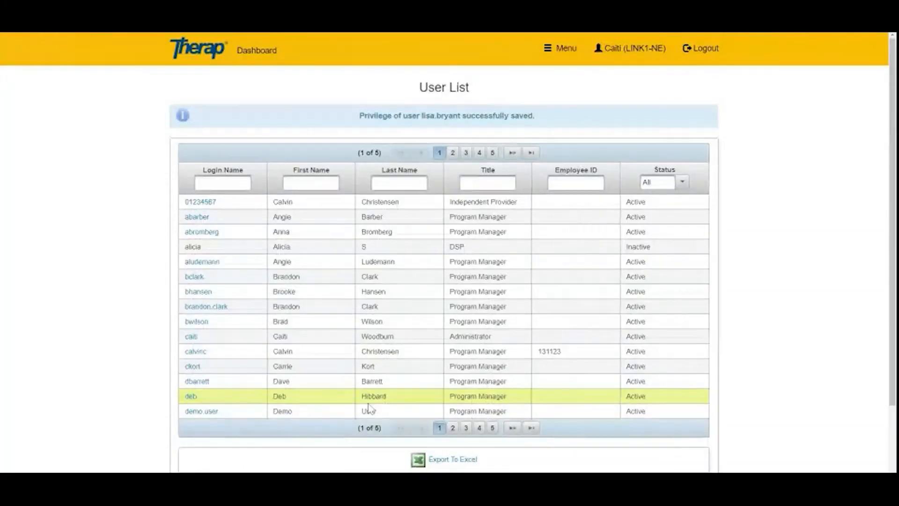
From the Admin dashboard's Scheduling section, open Manage for Staff to reach the Scheduling Staff List
{"action": "left_click", "coordinate": [256, 52]}
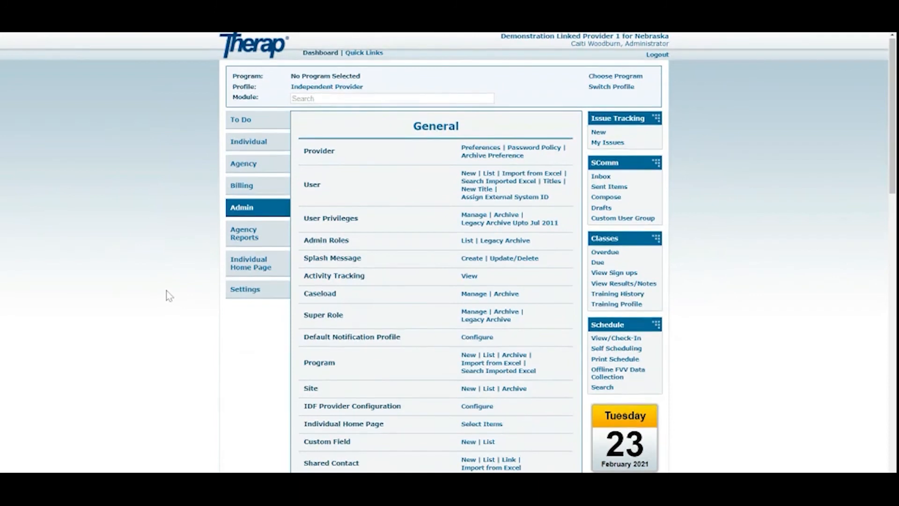
{"action": "scroll", "coordinate": [167, 290], "scroll_direction": "down", "scroll_amount": 2}
{"action": "scroll", "coordinate": [167, 290], "scroll_direction": "down", "scroll_amount": 9}
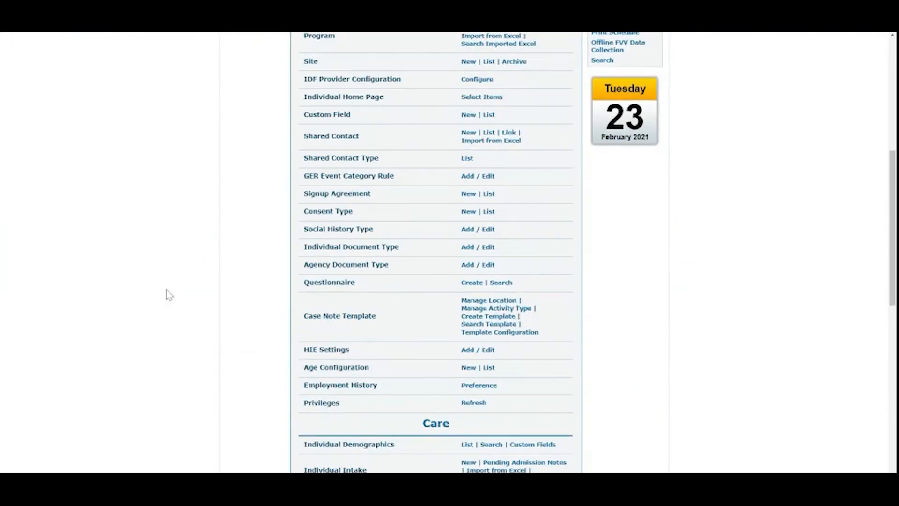
{"action": "scroll", "coordinate": [167, 289], "scroll_direction": "down", "scroll_amount": 4}
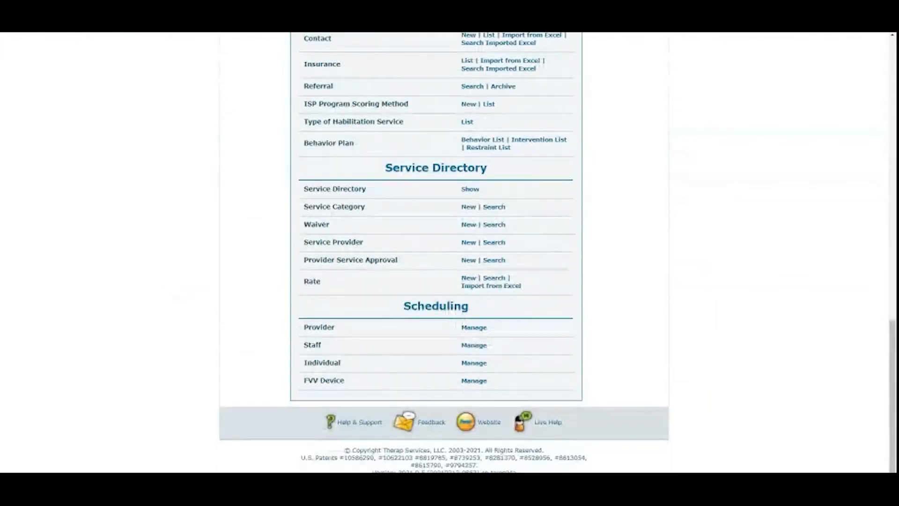
{"action": "left_click_drag", "start_coordinate": [397, 310], "coordinate": [479, 320]}
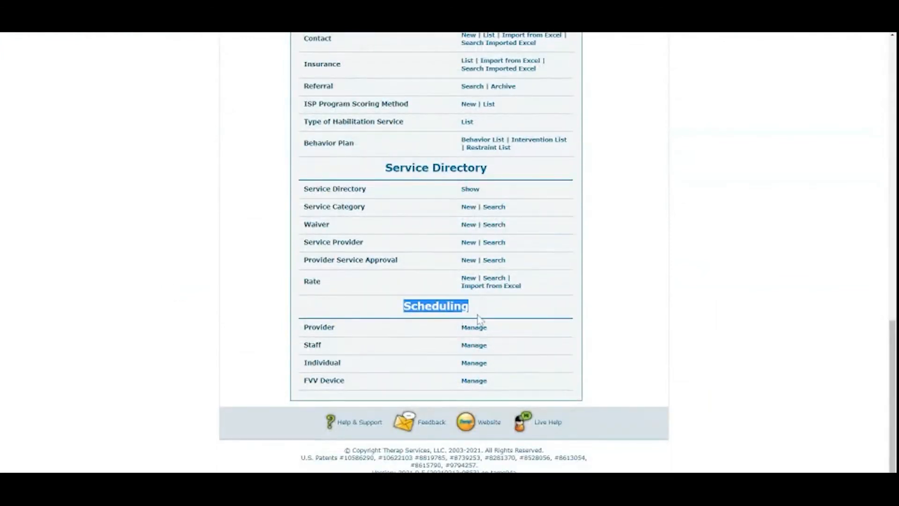
{"action": "left_click", "coordinate": [397, 311]}
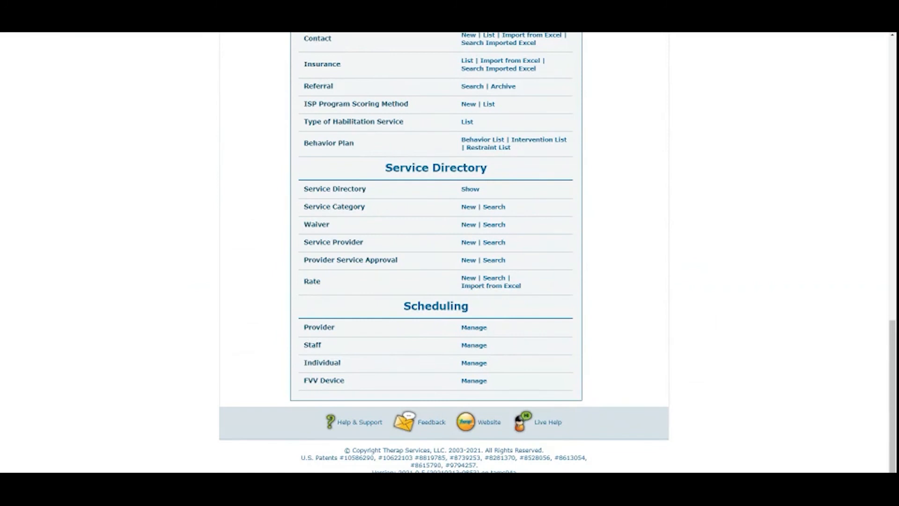
{"action": "left_click", "coordinate": [473, 347]}
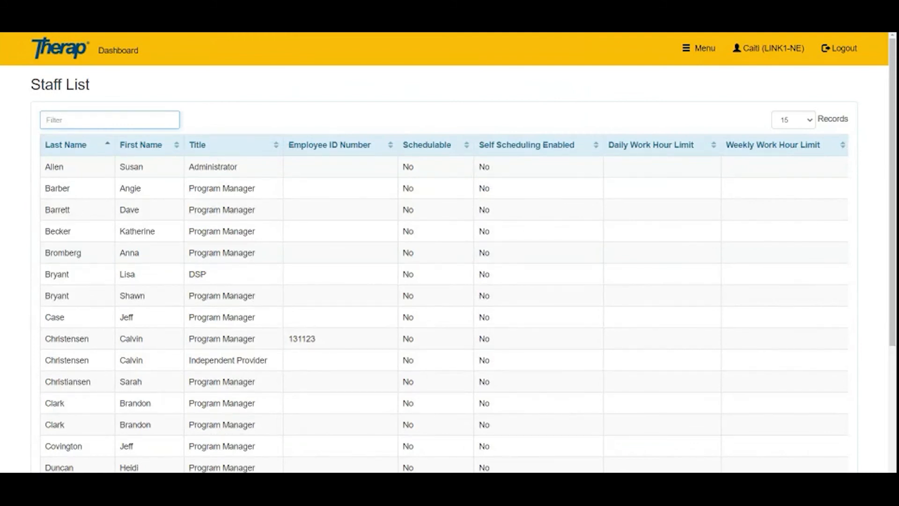
Filter the Scheduling Staff List by the DSP's first name and open her Staff Setup
{"action": "type", "text": "lisa"}
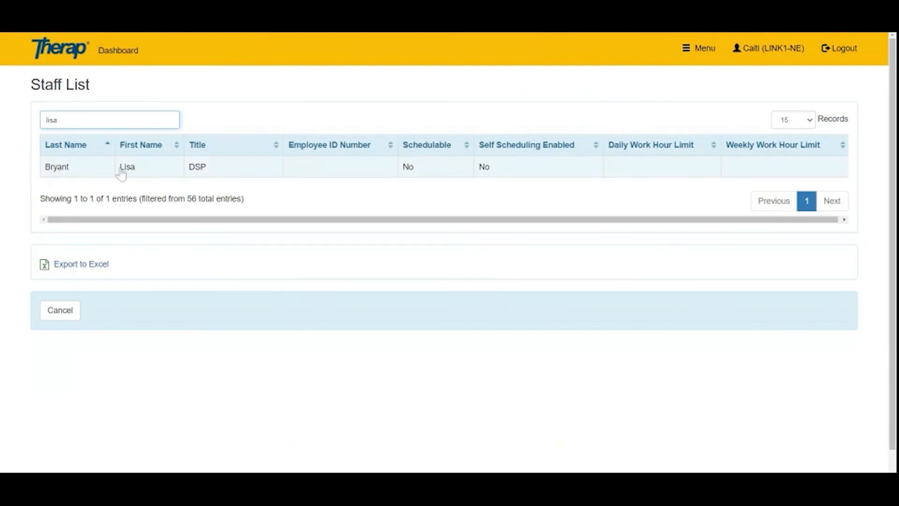
{"action": "left_click", "coordinate": [219, 169]}
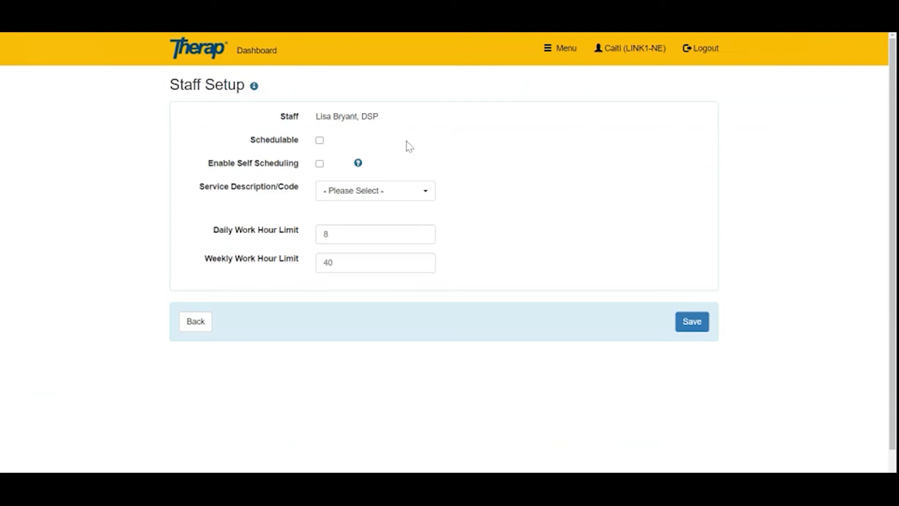
Tick Schedulable for the DSP in Staff Setup
{"action": "left_click", "coordinate": [320, 140]}
{"action": "left_click_drag", "start_coordinate": [198, 191], "coordinate": [303, 200]}
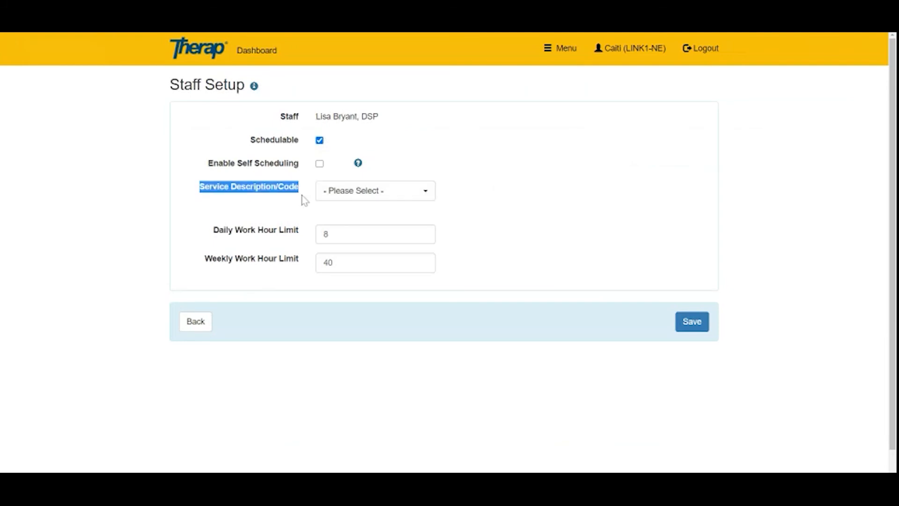
{"action": "left_click", "coordinate": [305, 200]}
Assign service codes Personal Care Assistance / T1019 and RESIDENTIAL HABILITATION Daily / 9844
{"action": "left_click", "coordinate": [426, 201]}
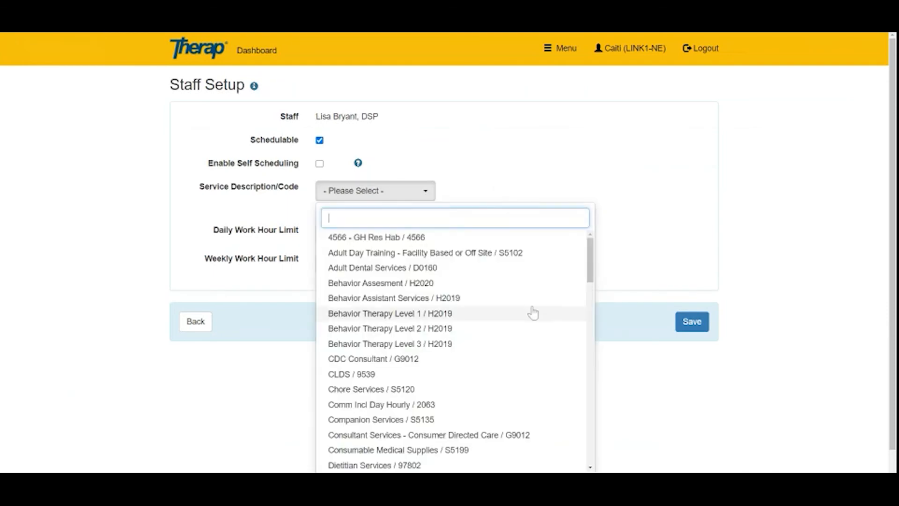
{"action": "scroll", "coordinate": [533, 313], "scroll_direction": "down", "scroll_amount": 5}
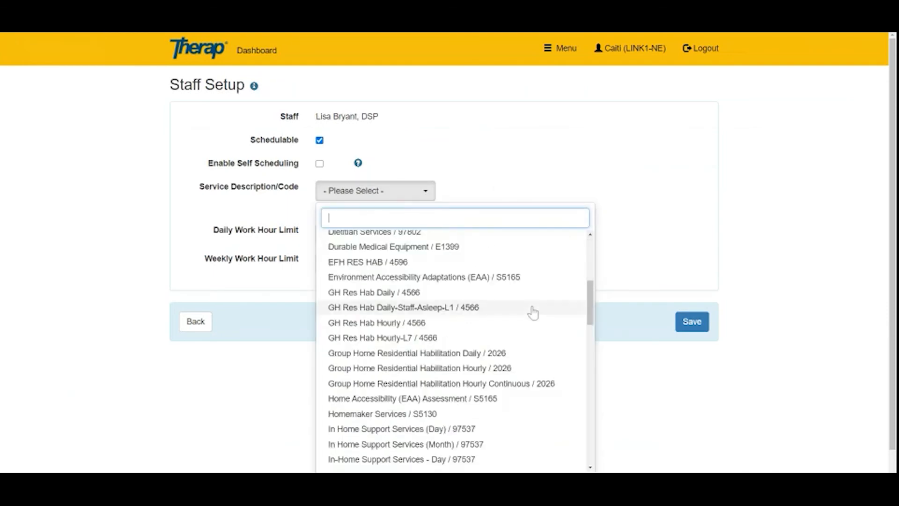
{"action": "scroll", "coordinate": [538, 323], "scroll_direction": "down", "scroll_amount": 3}
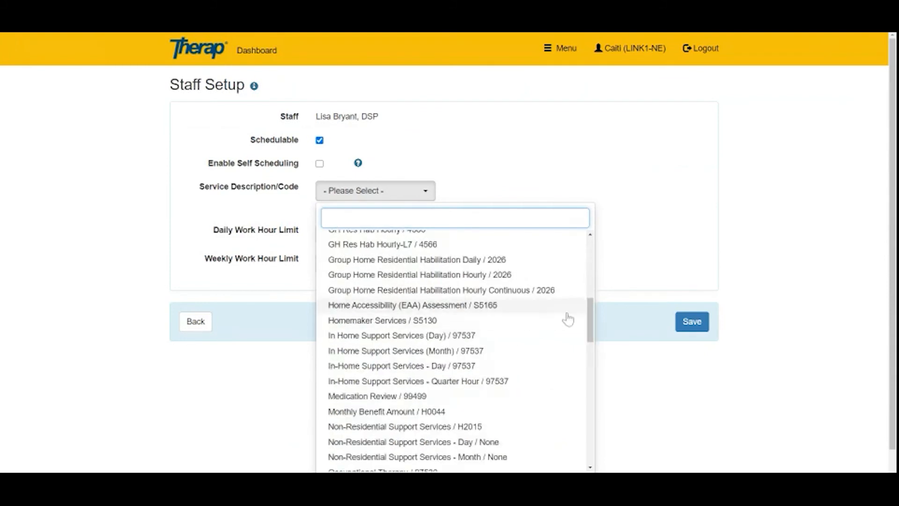
{"action": "left_click_drag", "start_coordinate": [591, 310], "coordinate": [597, 356]}
{"action": "left_click", "coordinate": [485, 280]}
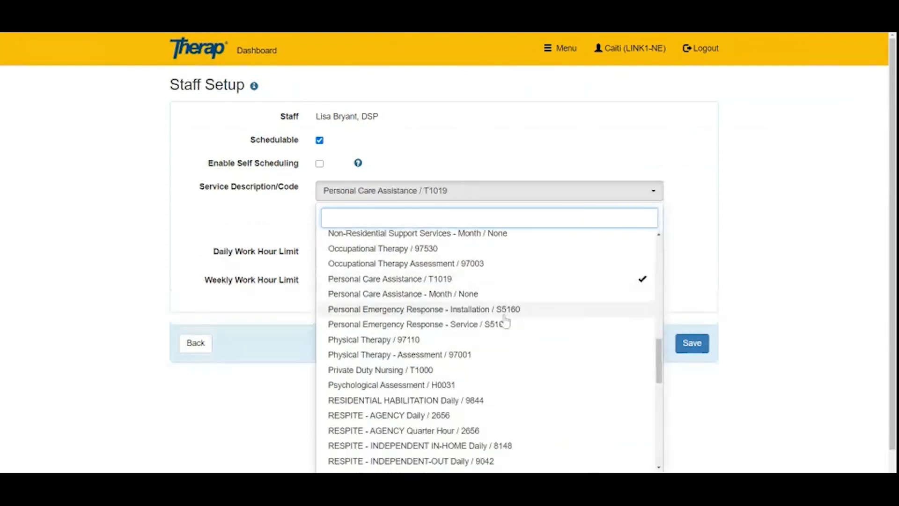
{"action": "scroll", "coordinate": [518, 345], "scroll_direction": "down", "scroll_amount": 1}
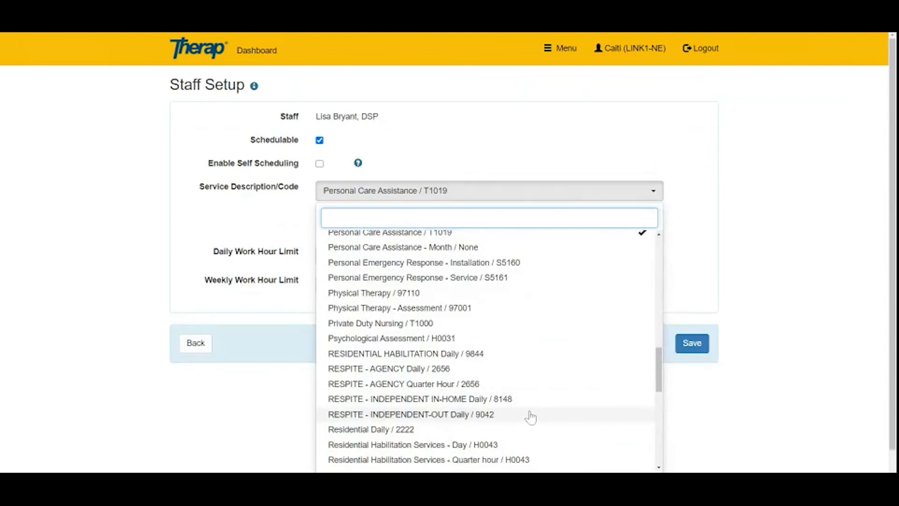
{"action": "left_click", "coordinate": [513, 355]}
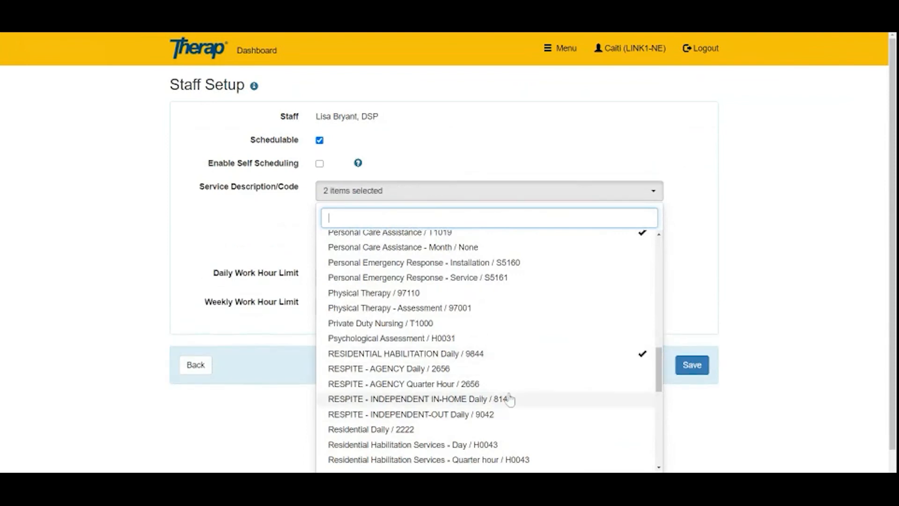
{"action": "left_click", "coordinate": [692, 214]}
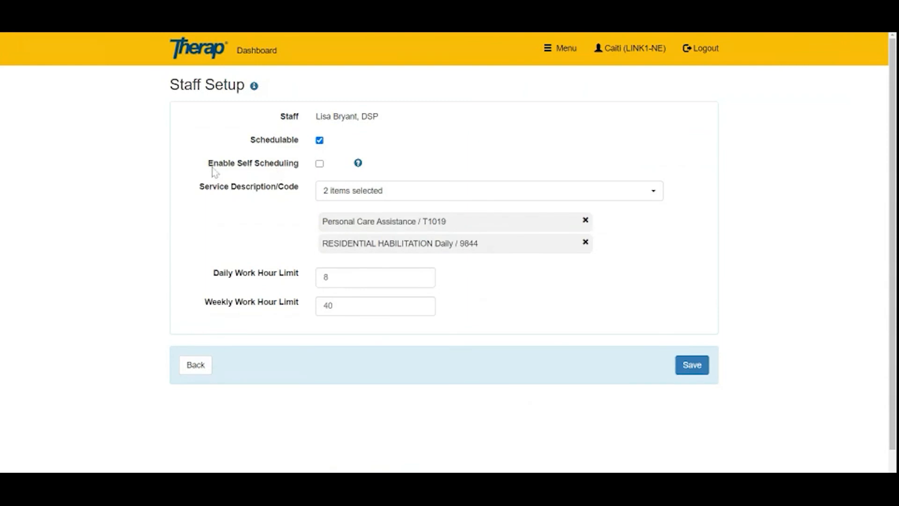
Change the Weekly Work Hour Limit from 40 to 30 and save the staff setup
{"action": "left_click_drag", "start_coordinate": [209, 169], "coordinate": [310, 172]}
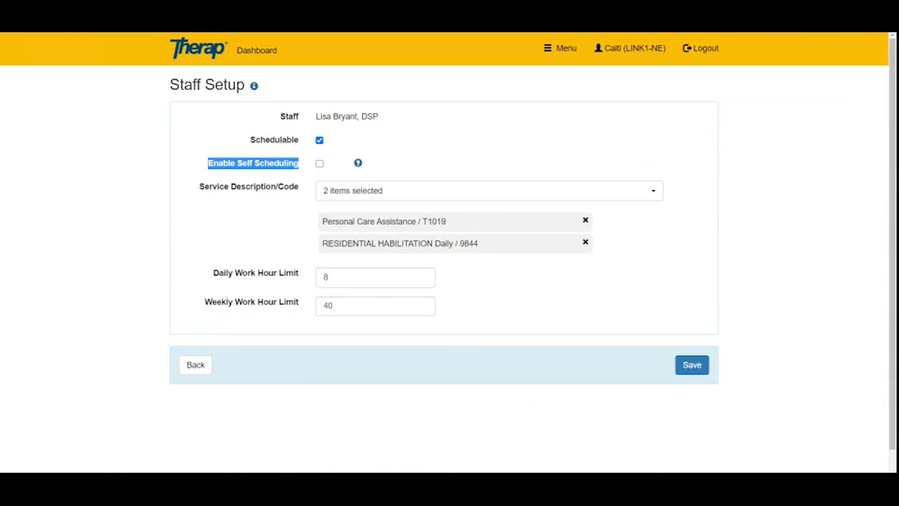
{"action": "left_click", "coordinate": [309, 168]}
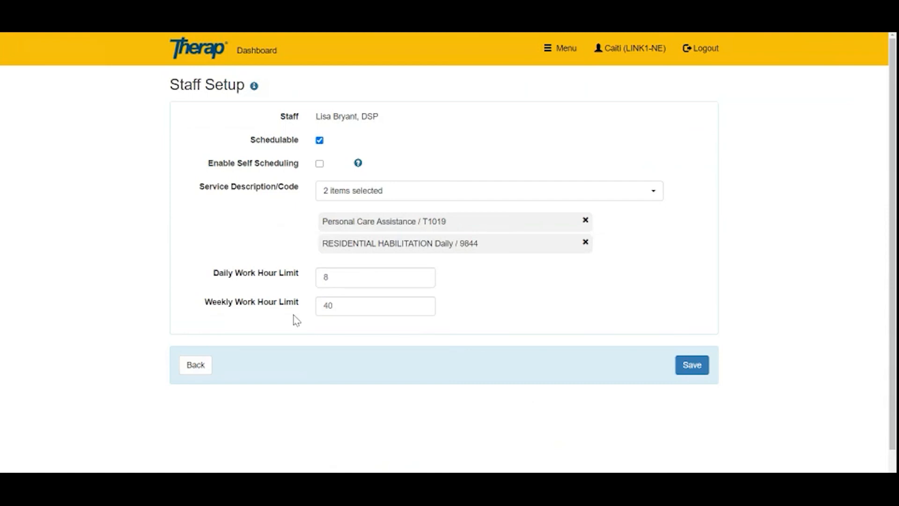
{"action": "left_click", "coordinate": [271, 307]}
{"action": "key", "text": "BackSpace"}
{"action": "type", "text": "30"}
{"action": "left_click", "coordinate": [283, 331]}
{"action": "left_click", "coordinate": [695, 367]}
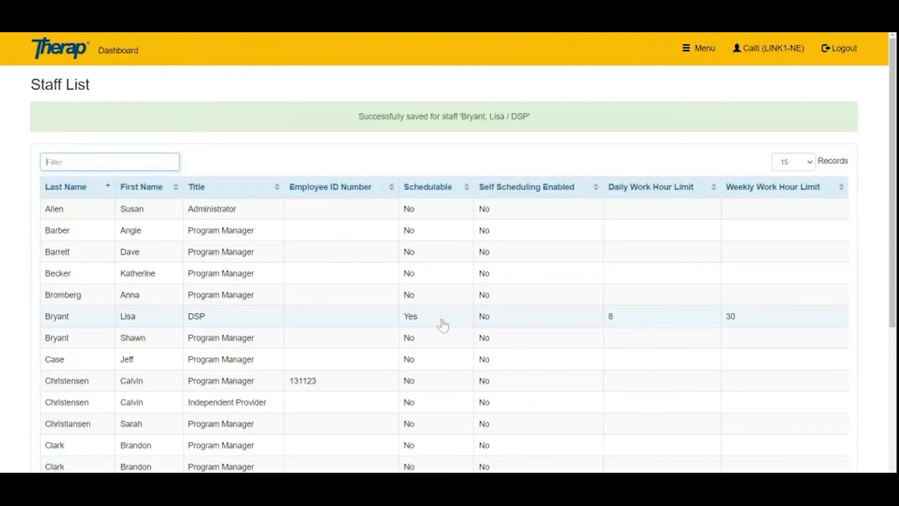
Filter the Staff List by the DSP's first name to verify 8 daily/30 weekly hours, then return to Dashboard
{"action": "scroll", "coordinate": [442, 323], "scroll_direction": "down", "scroll_amount": 4}
{"action": "scroll", "coordinate": [443, 323], "scroll_direction": "up", "scroll_amount": 4}
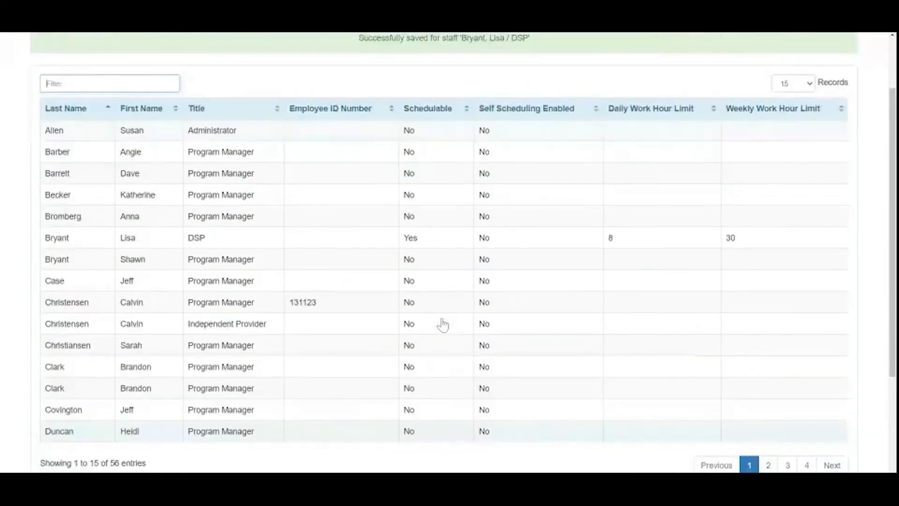
{"action": "left_click", "coordinate": [117, 162]}
{"action": "type", "text": "lisa"}
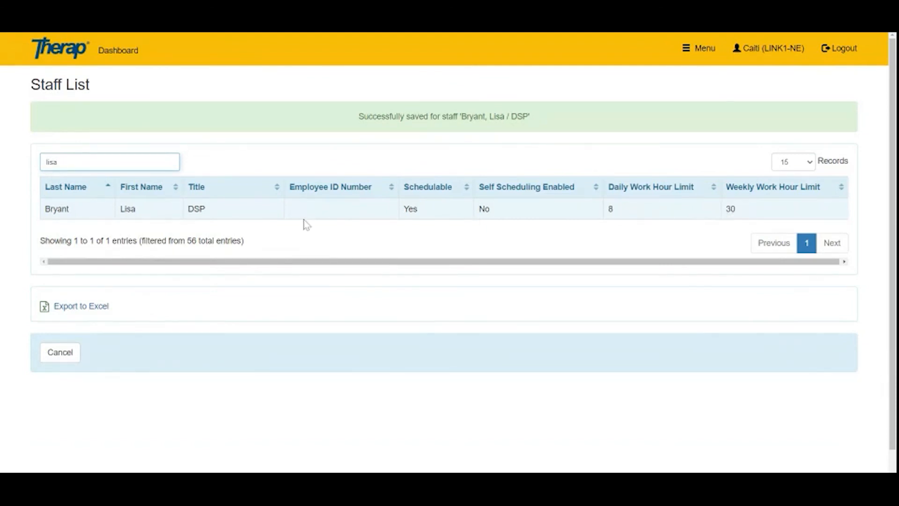
{"action": "left_click", "coordinate": [122, 51]}
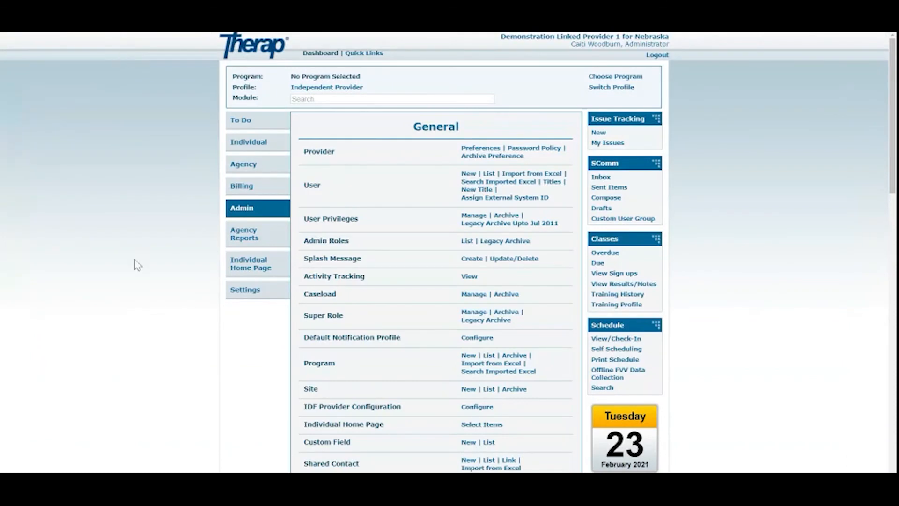